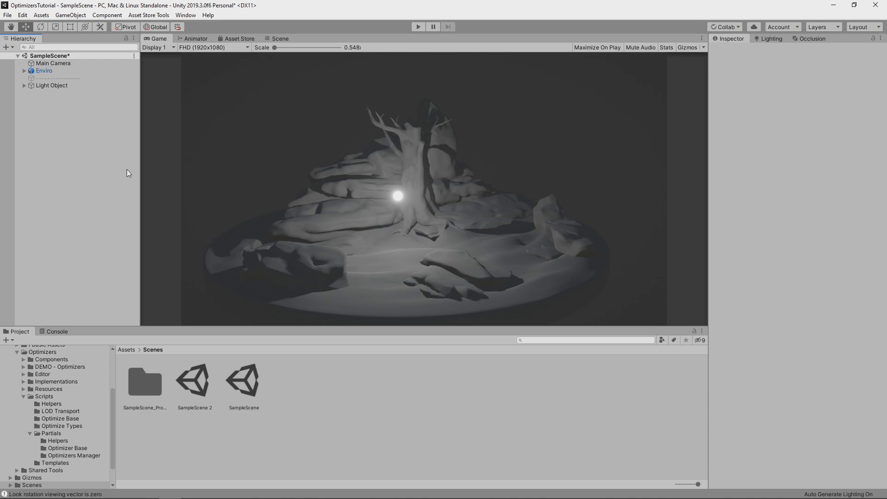
Examine Light Object and its Point Light and Glowing Sphere children in the Scene and Game views
left_click(33, 86)
left_click(24, 85)
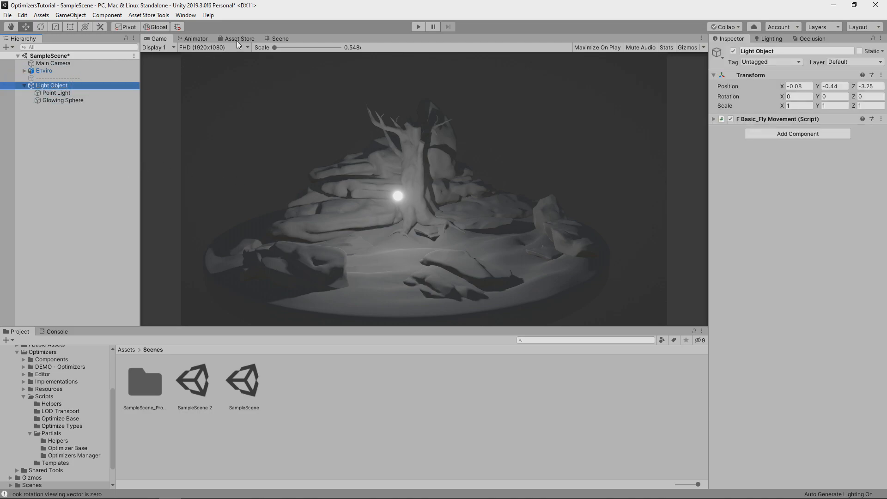
left_click(280, 39)
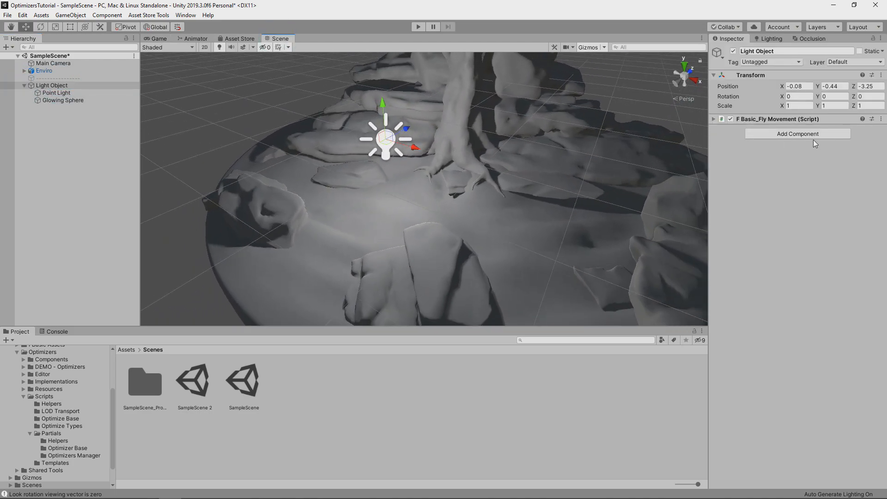
left_click(56, 93)
left_click_drag(363, 100, 323, 190)
key("ctrl+z")
left_click(69, 100)
left_click(158, 38)
key("ctrl+z")
key("ctrl+z")
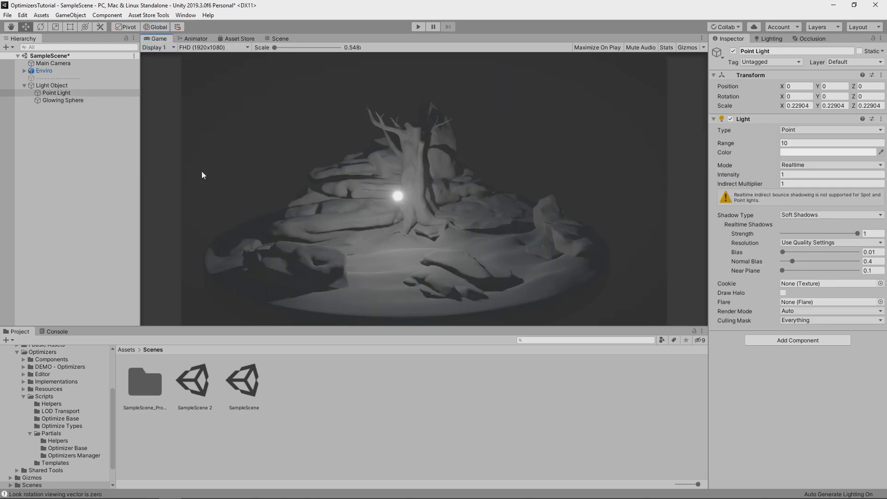
key("ctrl+z")
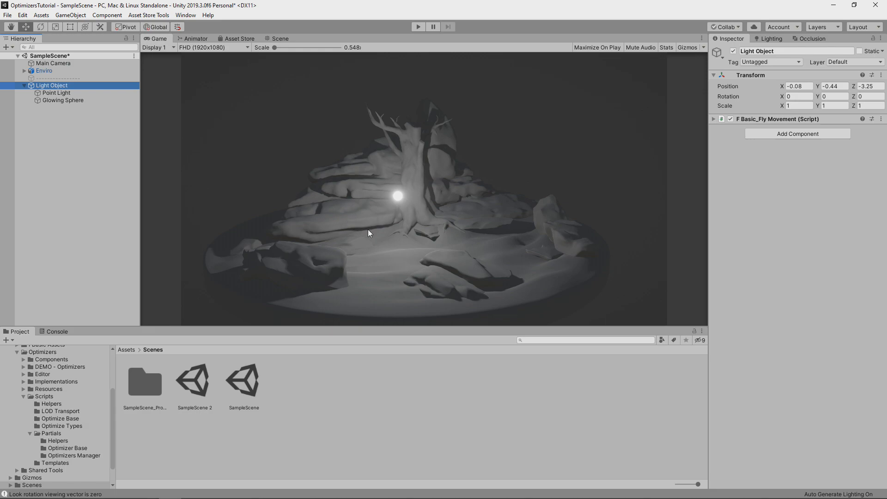
Add a Basic Optimizer component to Light Object and remove the Glowing Sphere mesh renderer from its components to optimize
left_click(784, 135)
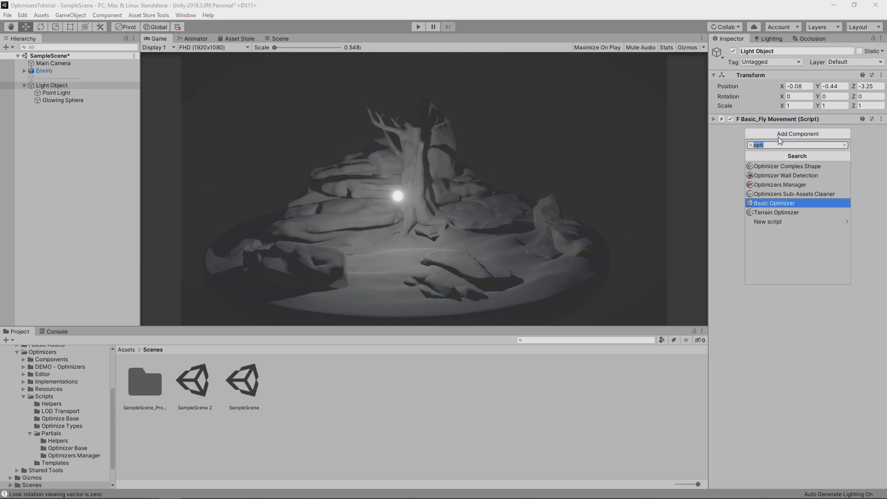
left_click(772, 204)
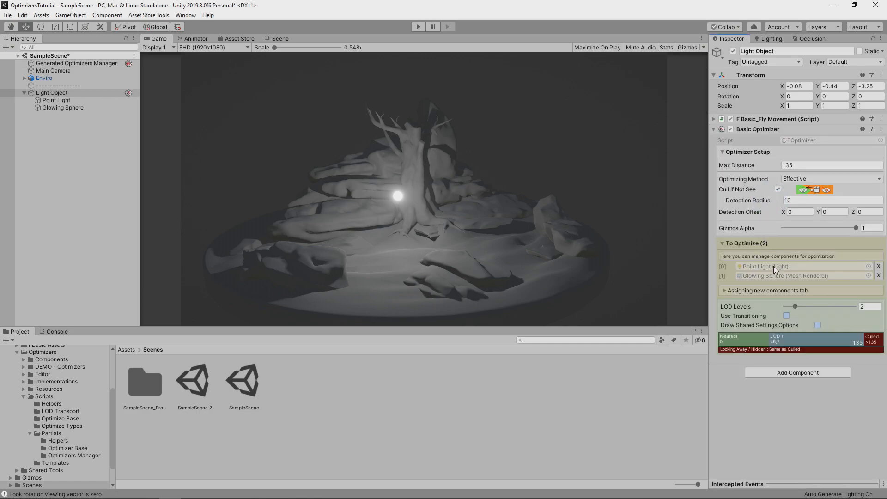
left_click(878, 275)
Set the Basic Optimizer's Max Distance to 67.6 in the Scene view and display the Culled level's settings
left_click(277, 40)
left_click_drag(420, 164, 444, 189, "alt")
scroll(472, 194, "down", 10, "alt")
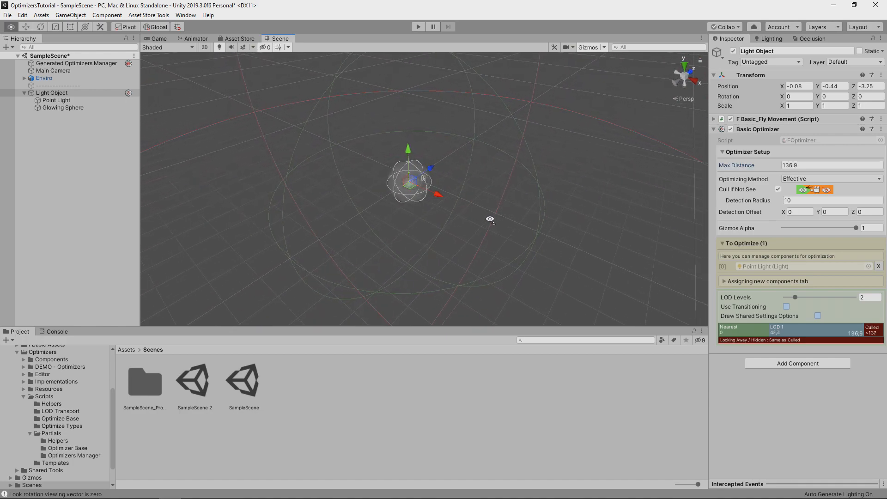
left_click_drag(737, 165, 661, 173)
left_click(875, 329)
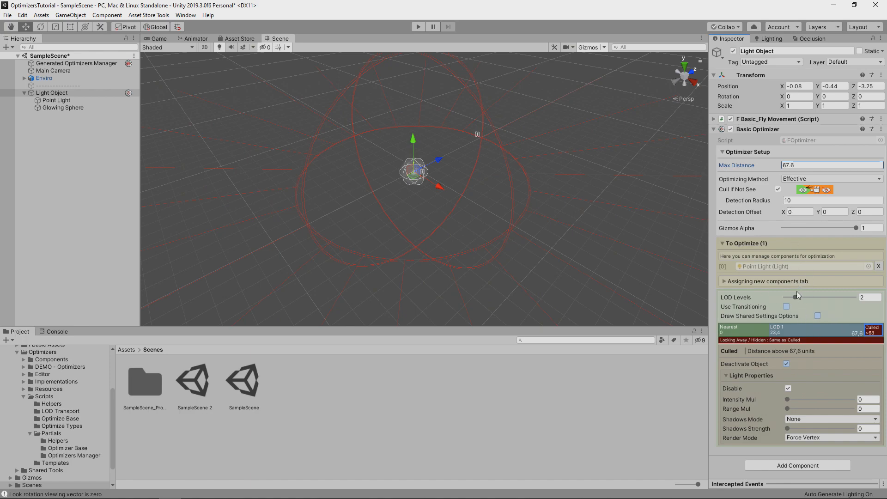
Review the available optimizing methods and view Light Object's detection sphere around the environment
left_click(788, 178)
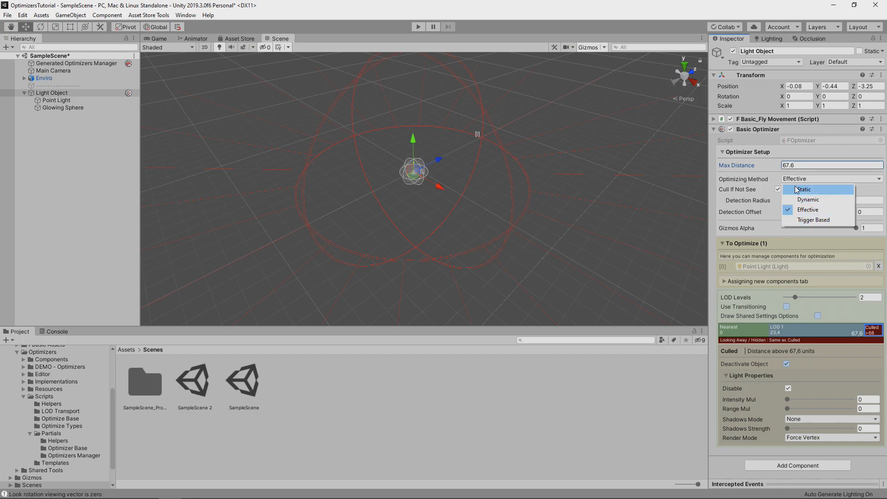
left_click(750, 188)
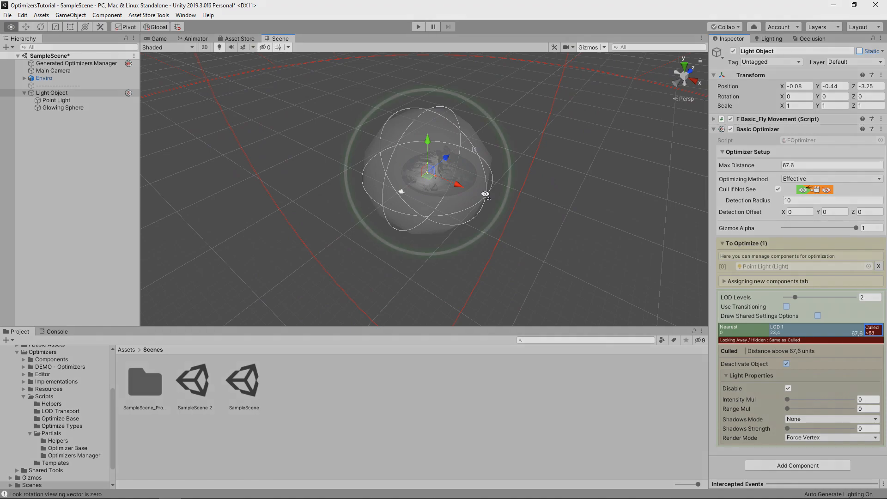
right_click_drag(485, 193, 531, 196)
key("w")
Try shifting the Detection Offset along Y and reset it to 0, then try a different Detection Radius and undo it
left_click_drag(815, 211, 825, 216)
left_click_drag(421, 119, 417, 148)
left_click(837, 211)
type("0")
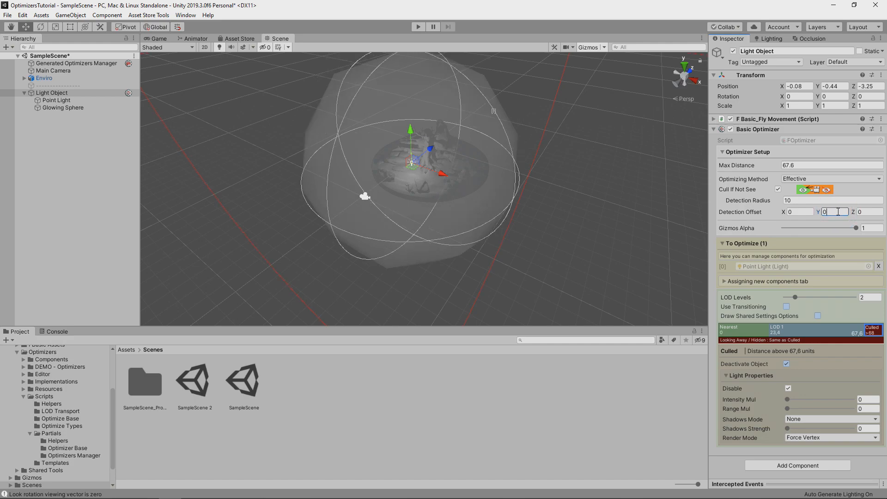
left_click_drag(751, 200, 738, 211)
key("ctrl+z")
Set Light Object's optimizer Detection Radius to 2.5, keeping Gizmos Alpha at 1
left_click(62, 101)
left_click_drag(463, 192, 380, 138, "alt")
right_click_drag(380, 138, 355, 152)
left_click(57, 94)
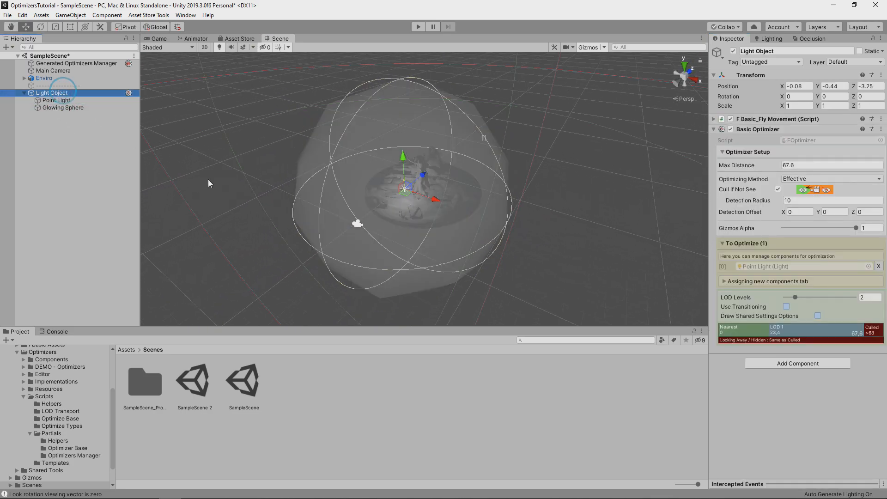
left_click_drag(756, 202, 721, 206)
left_click_drag(805, 201, 790, 202)
type("5")
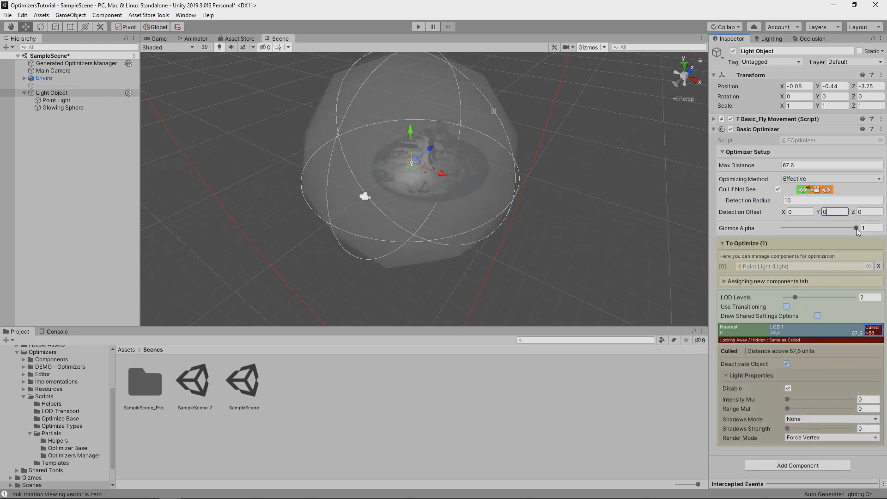
mouse_move(857, 229)
left_mouse_down()
mouse_move(783, 230)
mouse_move(864, 232)
left_mouse_up()
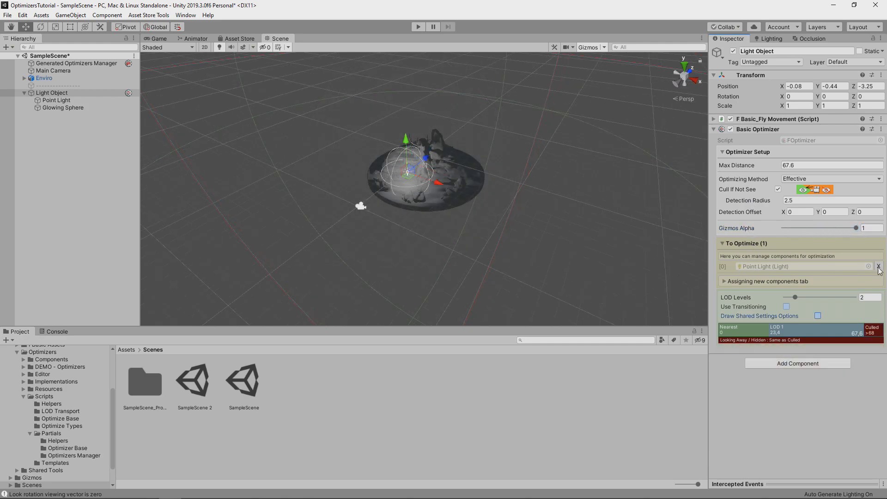
Expand the options for assigning new components and set the number of LOD levels to 3
left_click(739, 283)
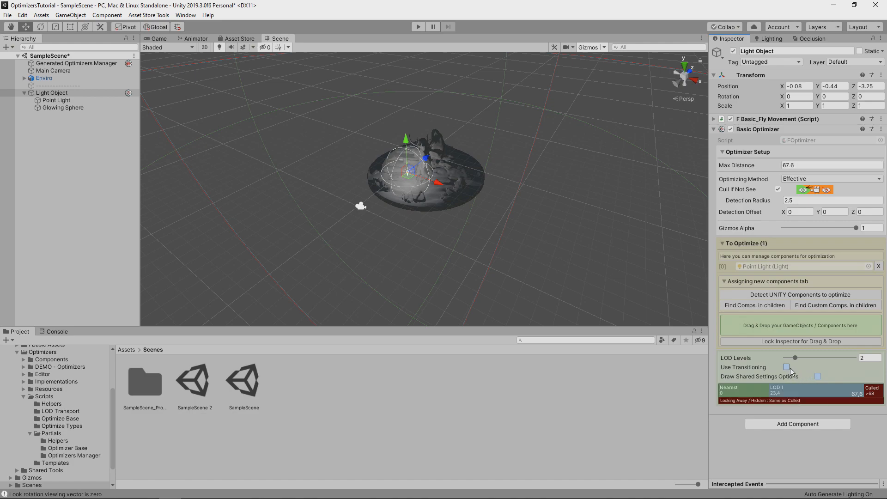
left_click_drag(795, 358, 785, 375)
left_click(805, 358)
Set the optimizer's Max Distance to 125
left_click(793, 162)
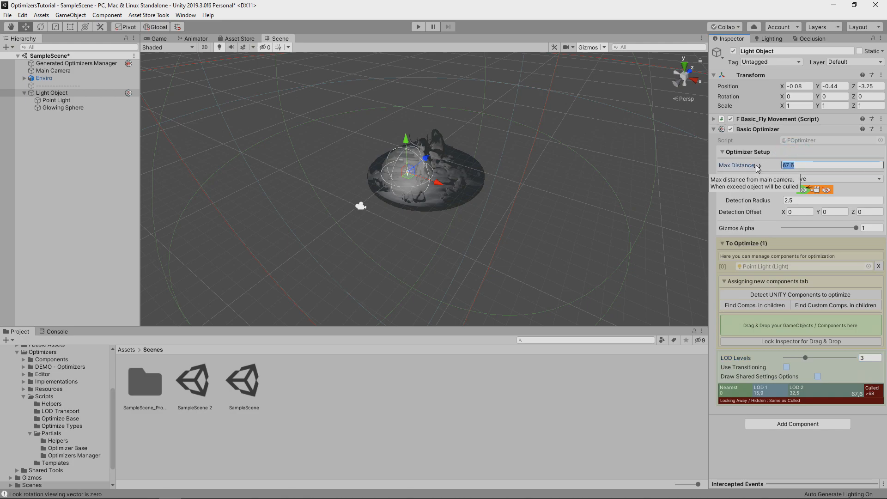
type("125")
right_click_drag(545, 161, 520, 169)
key("s")
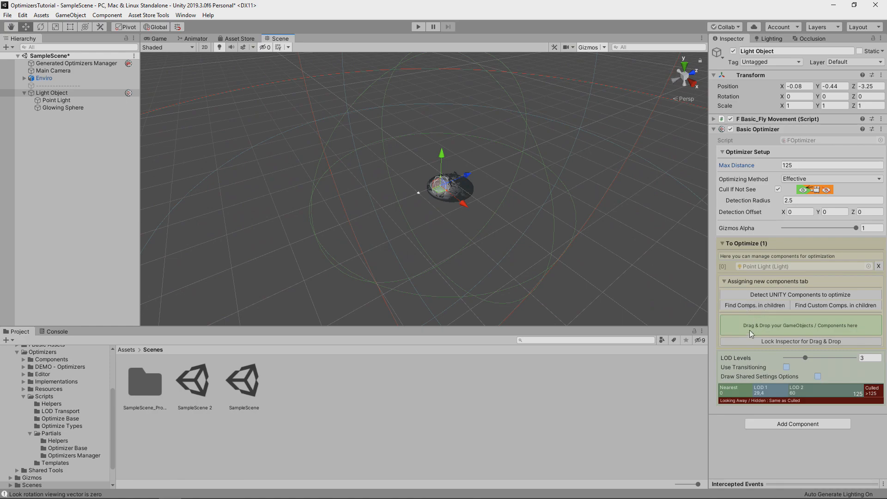
Examine the Nearest and LOD 1 distance ranges around Light Object in the Scene view
left_click(738, 388)
right_click_drag(431, 102, 412, 116)
key("a")
key("d")
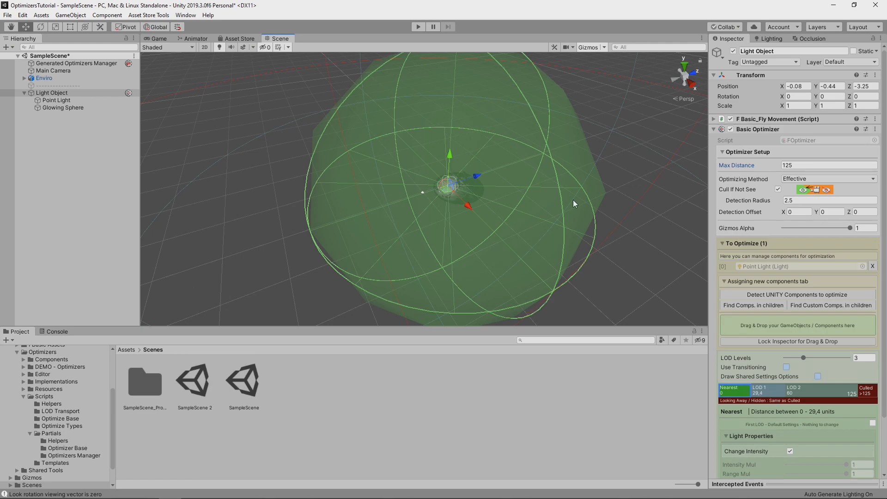
left_click(761, 394)
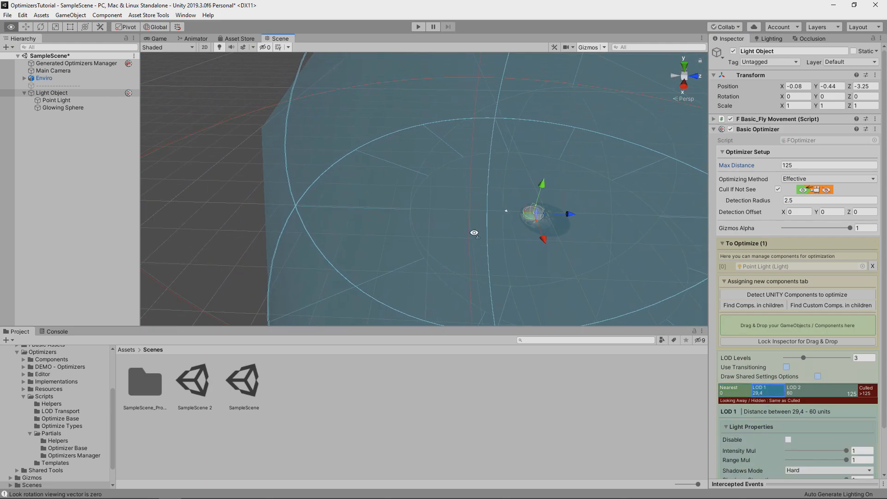
right_click_drag(322, 211, 535, 192)
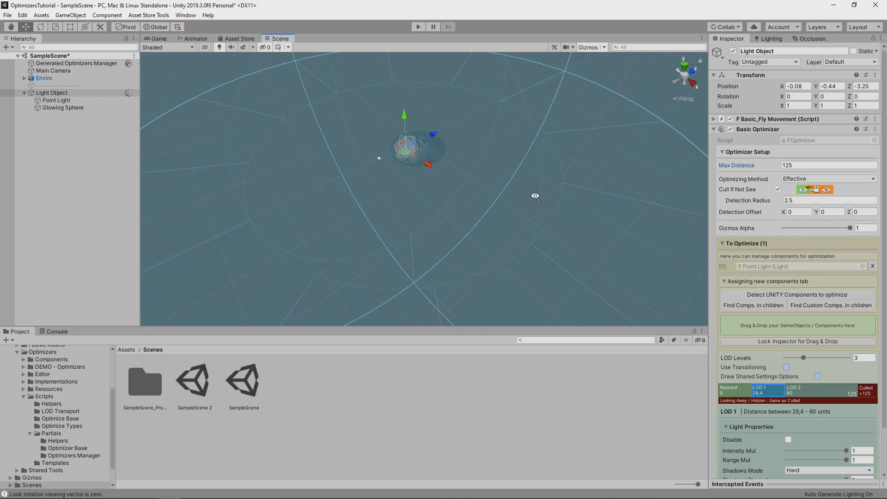
Shift the LOD boundaries so LOD 1 starts at 9.4 units and LOD 2 at 23.9 units
left_click(739, 391)
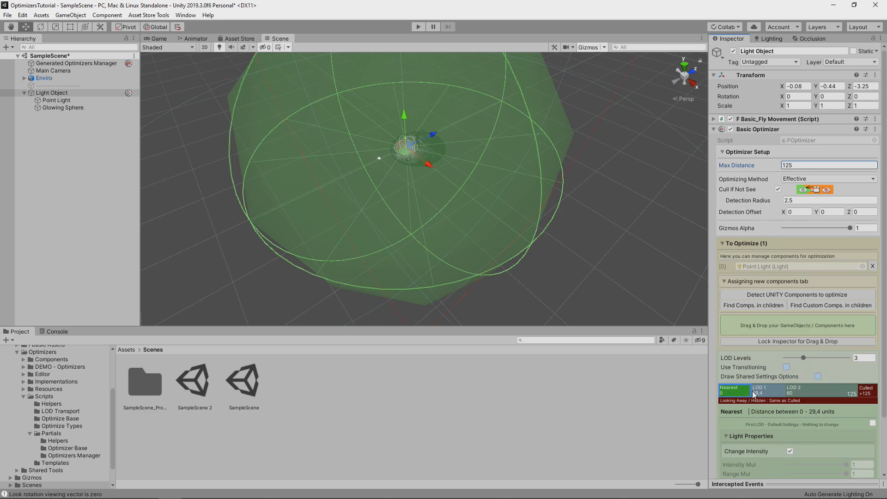
left_click_drag(748, 391, 729, 396)
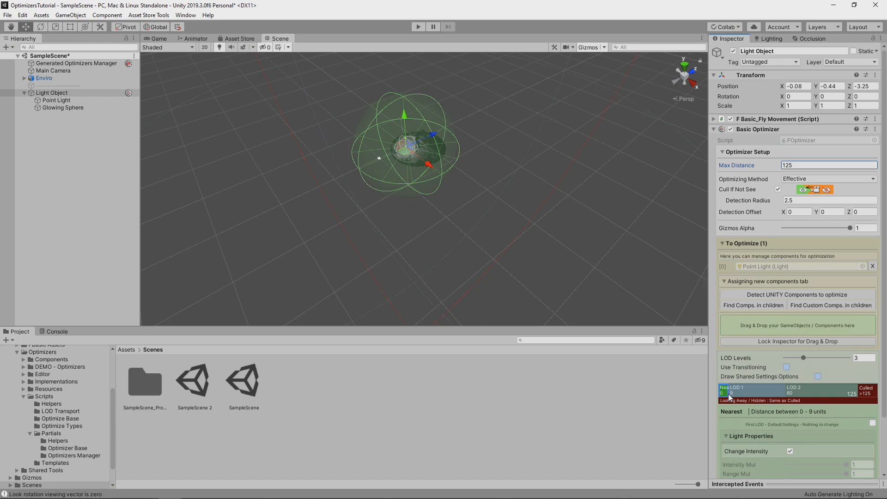
left_click_drag(729, 397, 731, 398)
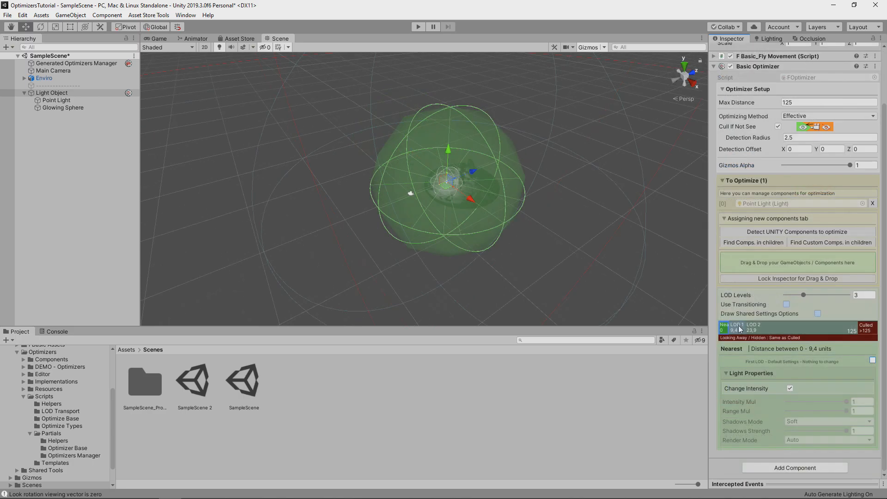
Set LOD 1's light properties to an Intensity Mul of 0.898, Range Mul of 0.875 and Shadows Strength of 0.875
left_click(737, 341)
right_click_drag(438, 196, 479, 211)
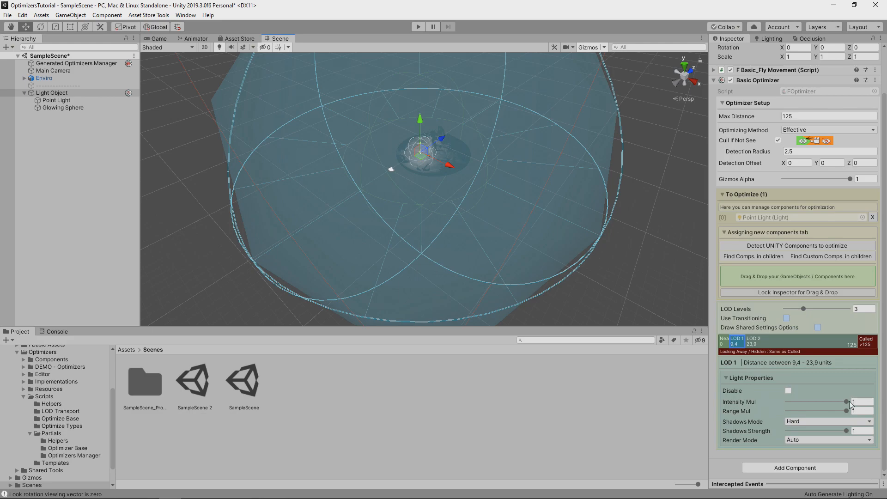
left_click_drag(846, 402, 841, 414)
left_click_drag(847, 432, 838, 431)
Set LOD 2's Range Mul to 0.695 and Intensity Mul to 0.523, and display the Nearest level's settings
left_click(760, 339)
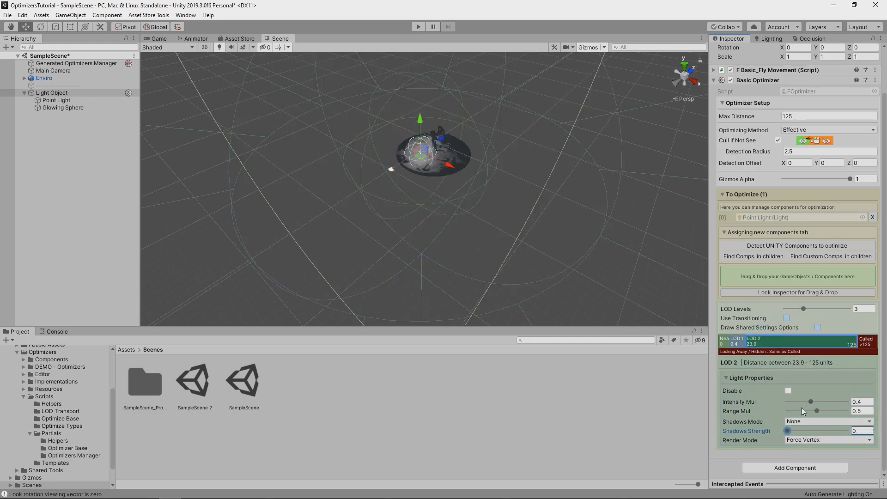
left_click_drag(827, 411, 819, 402)
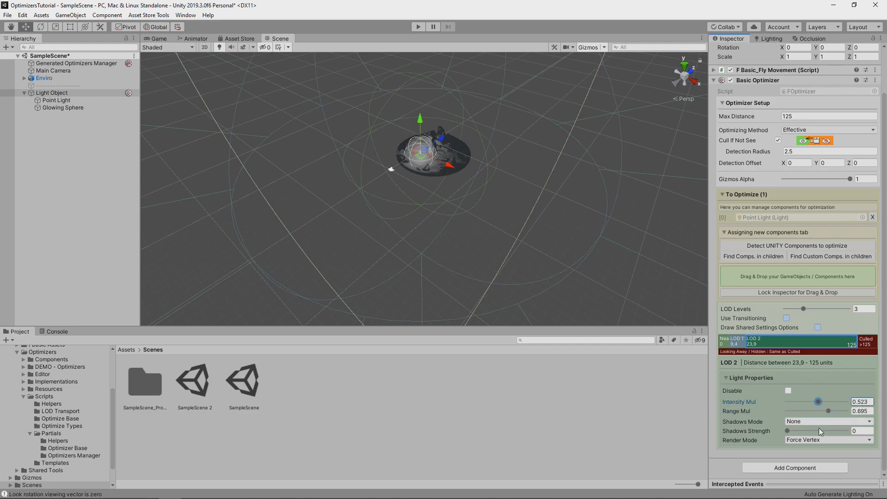
left_click(724, 342)
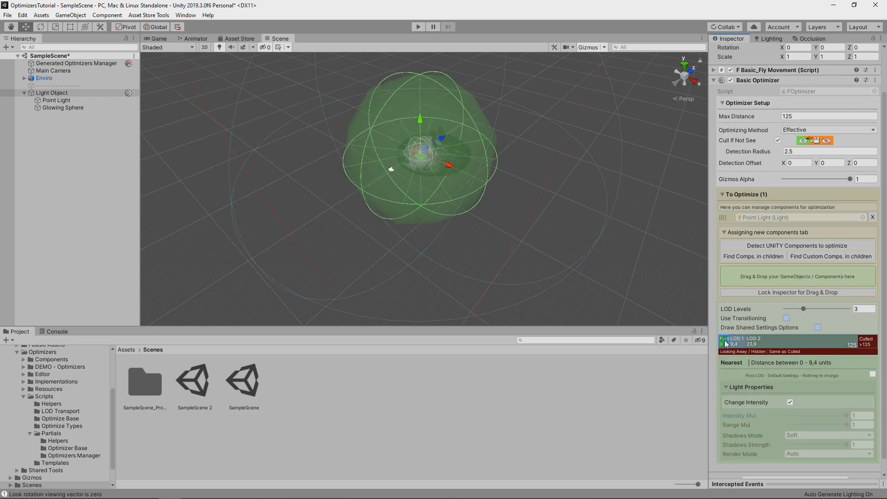
Run the scene in the Game view and check the Point Light's live range, intensity and shadow values
left_click(162, 39)
left_click(419, 27)
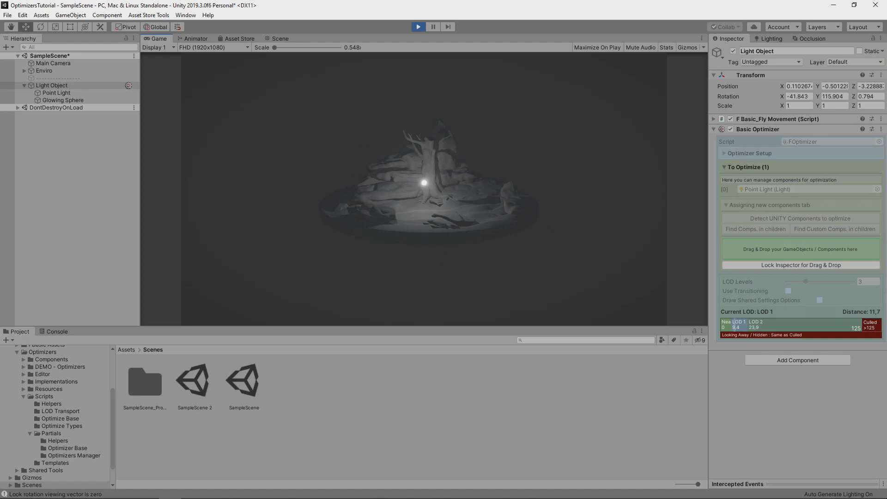
left_click(58, 93)
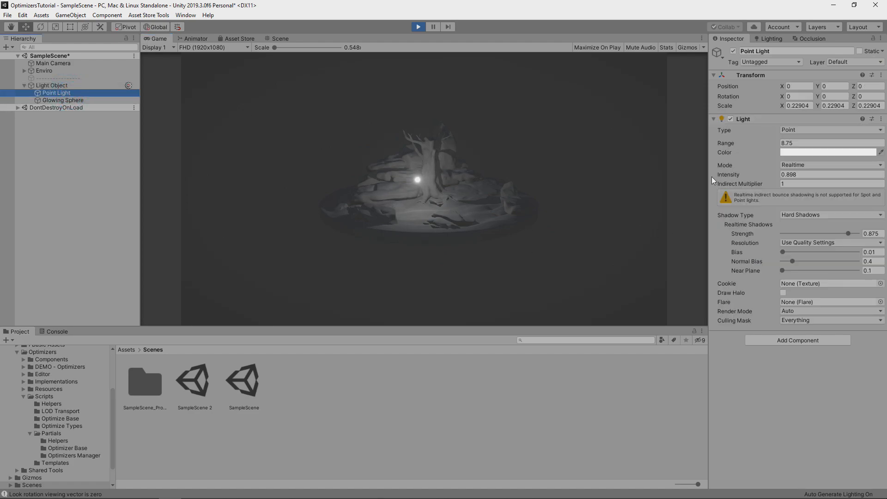
left_click(673, 183)
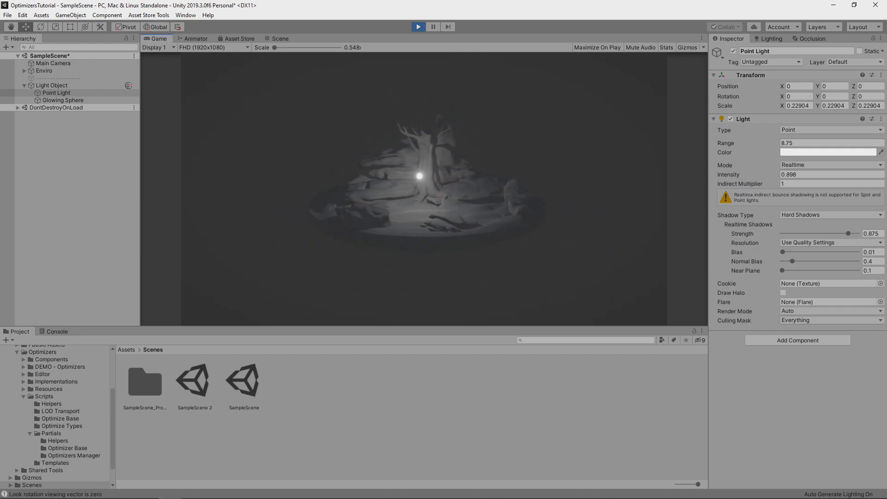
Lower LOD 1's Intensity Mul to 0.273 during play and check its effect on the Point Light
left_click(52, 85)
left_click(735, 325)
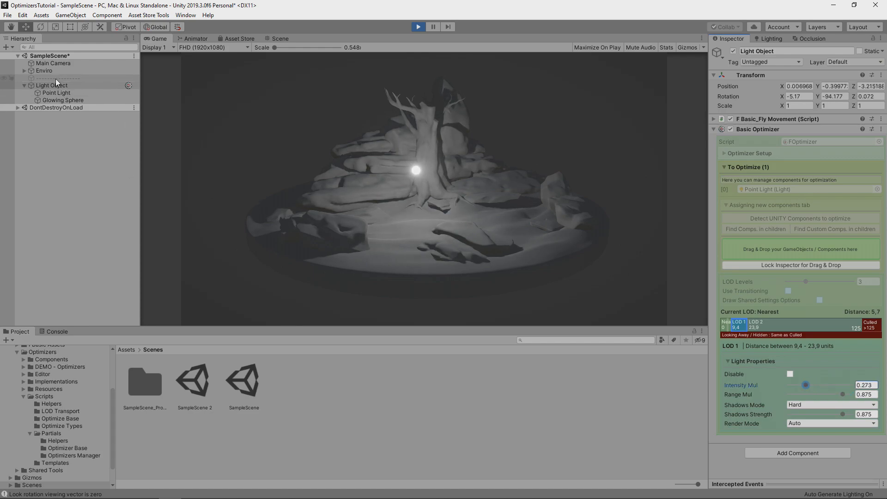
left_click(61, 92)
left_click(201, 123)
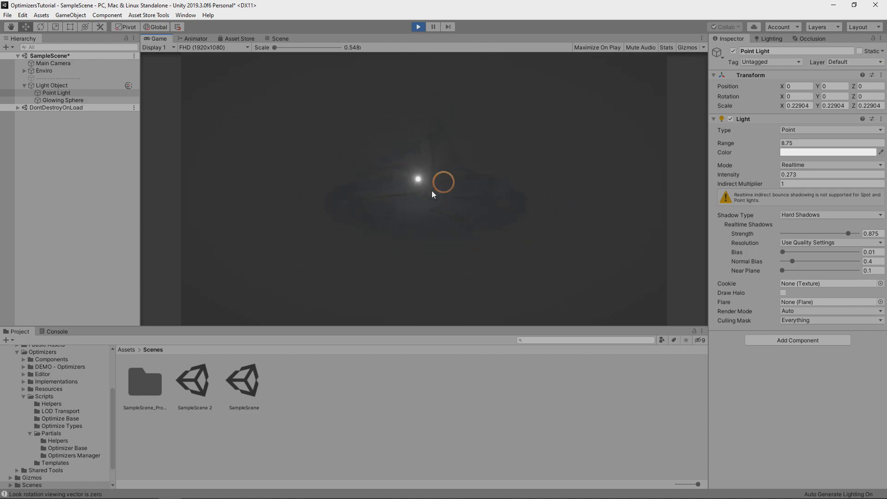
Set LOD 1's Intensity Mul to 0.872, reduce its Range Mul to give a 2.55 light range, and check the Point Light
left_click(52, 85)
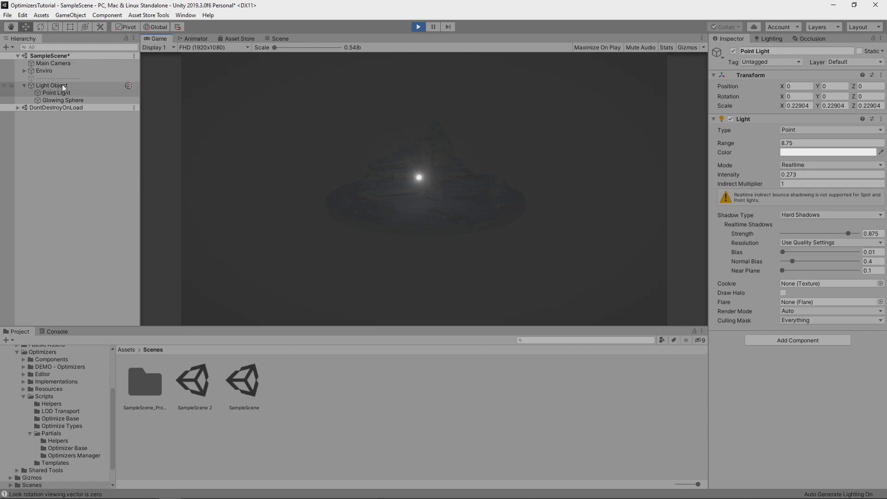
left_click(731, 324)
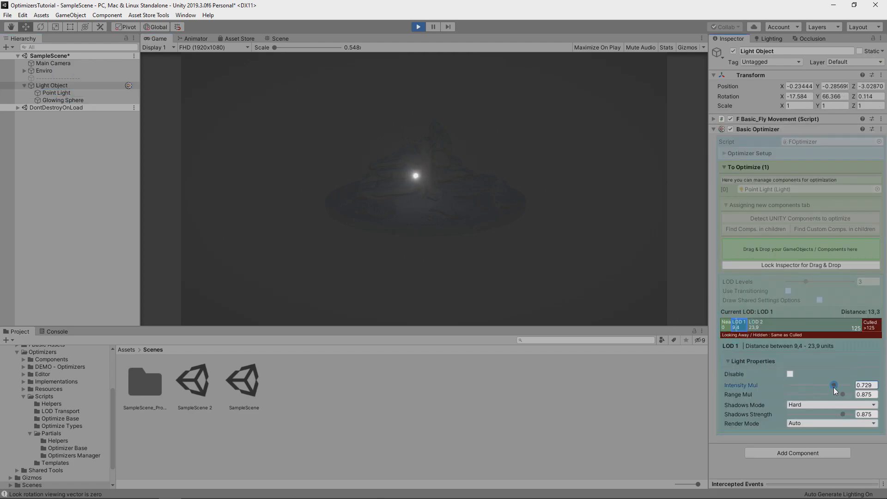
left_click_drag(805, 392, 804, 393)
left_click(56, 93)
right_click(688, 141)
key("s")
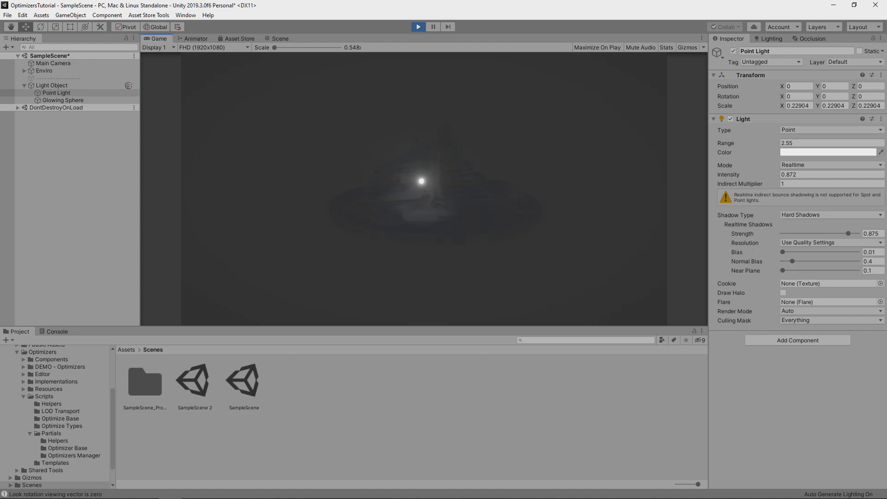
Set LOD 1's Range Mul to 0.842 and vary the camera distance to check the light's LOD switching
left_click(61, 92)
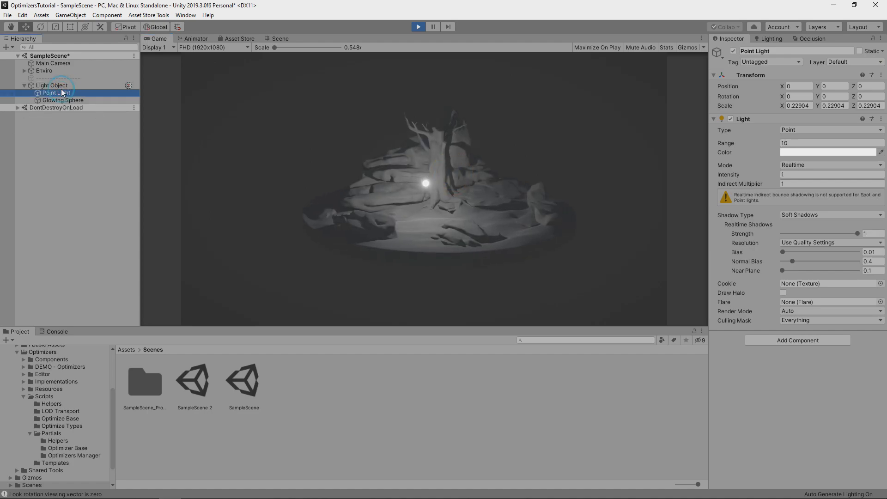
left_click(61, 87)
left_click(745, 324)
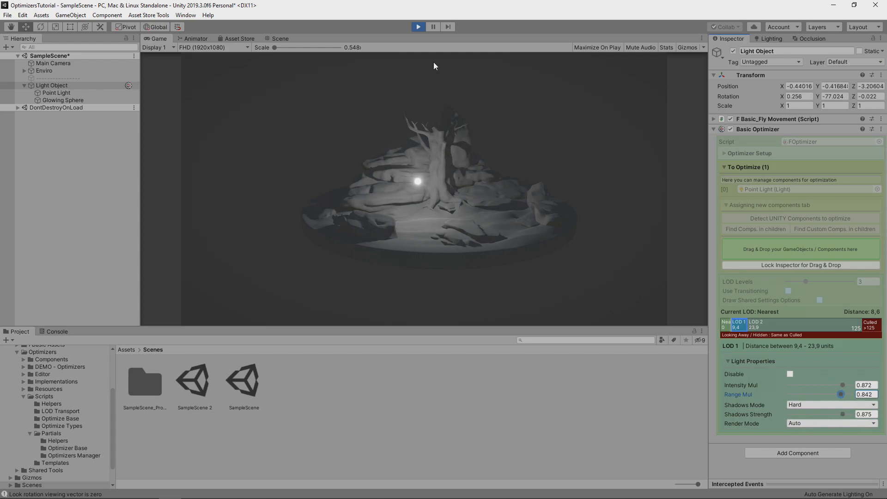
left_click(57, 94)
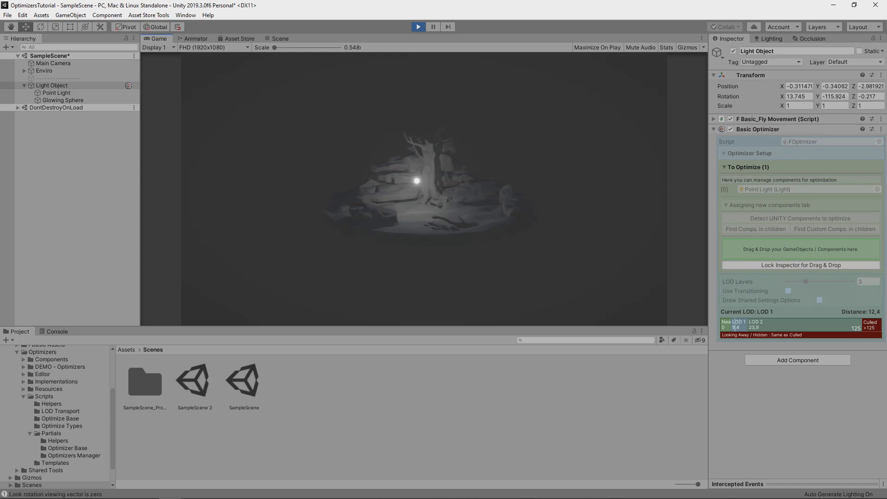
key("s")
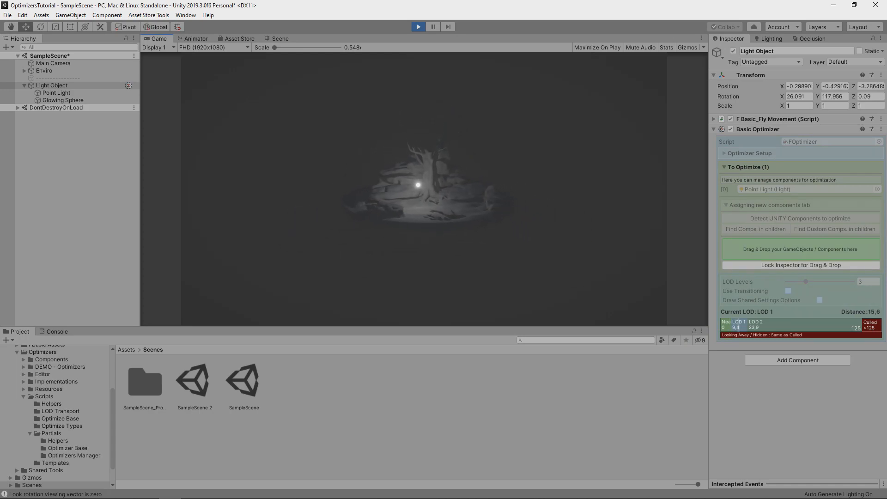
key("w")
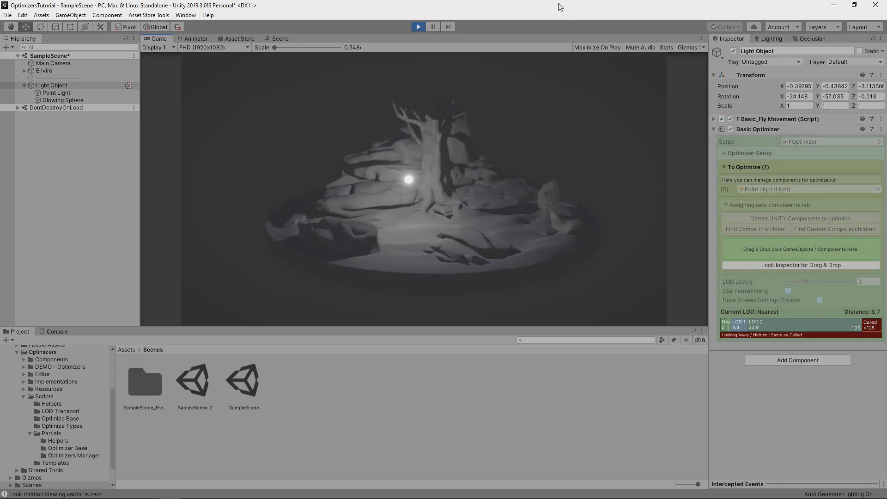
Show gizmos in the Game view and examine the optimizer's sphere and distance rings around the Light Object
left_click(687, 47)
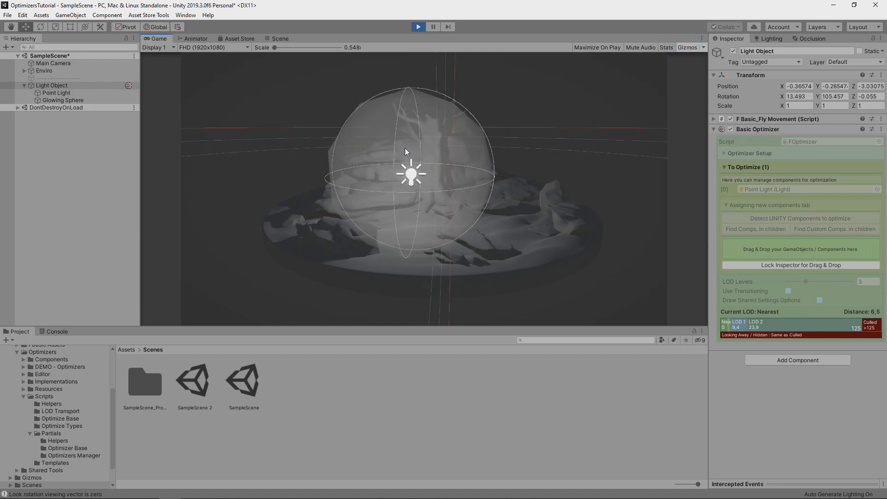
right_click_drag(512, 216, 315, 166)
key("d")
key("d")
key("d")
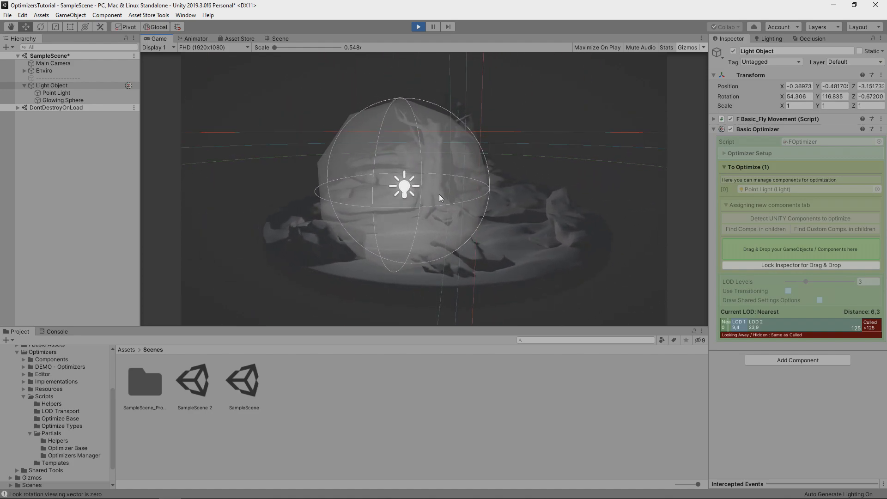
key("a")
right_click_drag(461, 212, 525, 224)
right_click_drag(424, 189, 404, 189)
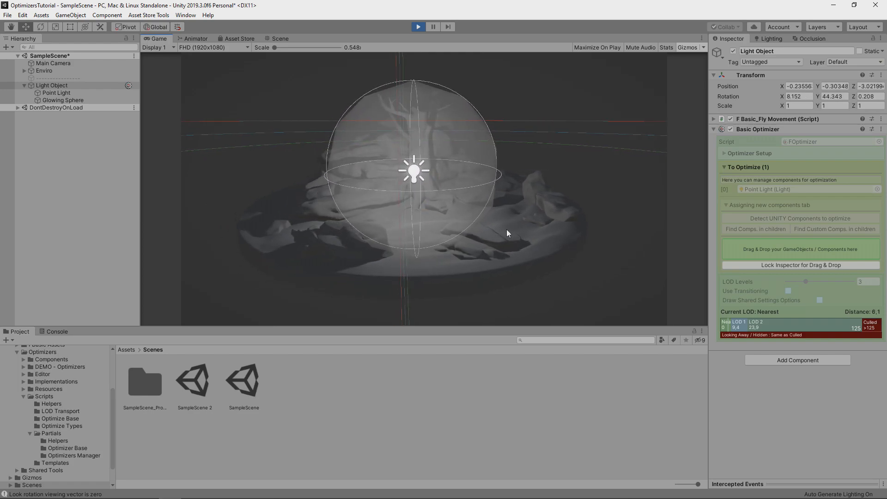
right_click_drag(647, 162, 643, 205)
right_click_drag(455, 231, 466, 199)
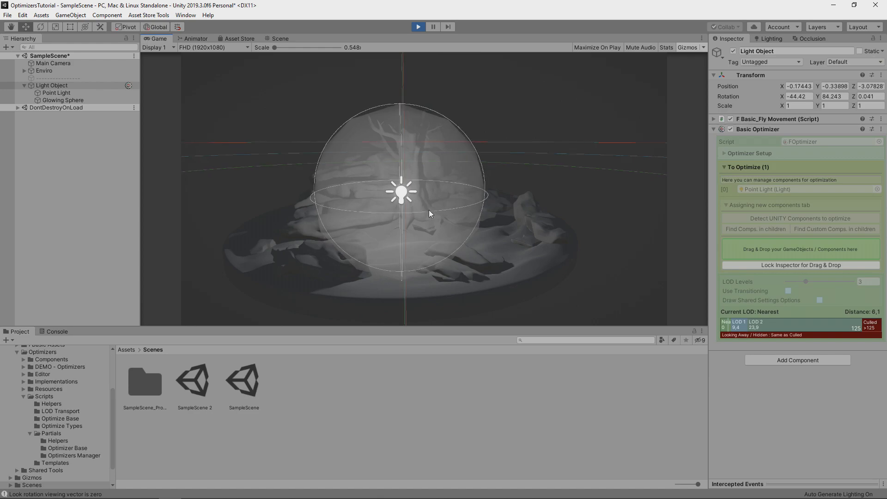
right_click_drag(471, 224, 455, 247)
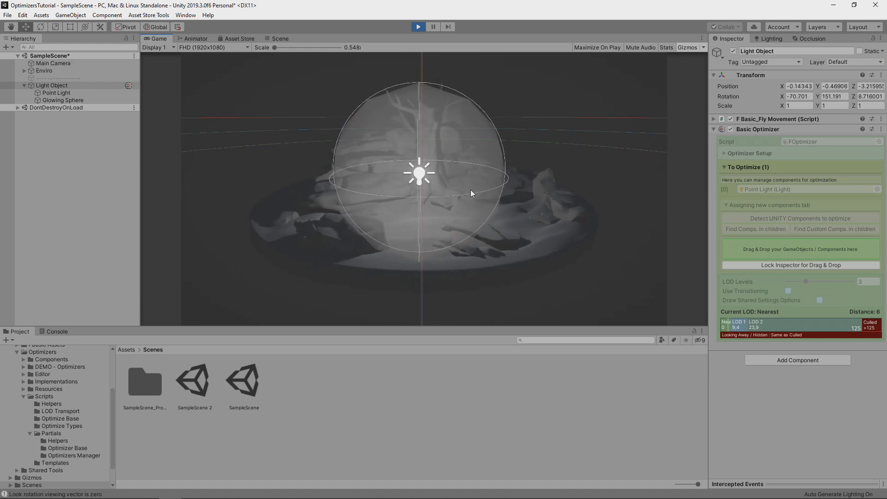
For the Looking Away / Hidden state, turn off Same as culling and Disable, and set Intensity Mul and Range Mul to 1
left_click(758, 335)
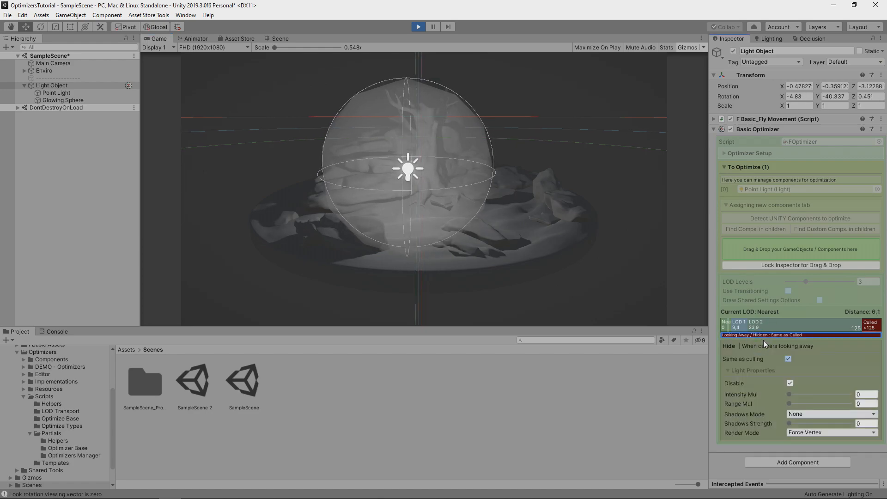
right_click_drag(488, 197, 531, 240)
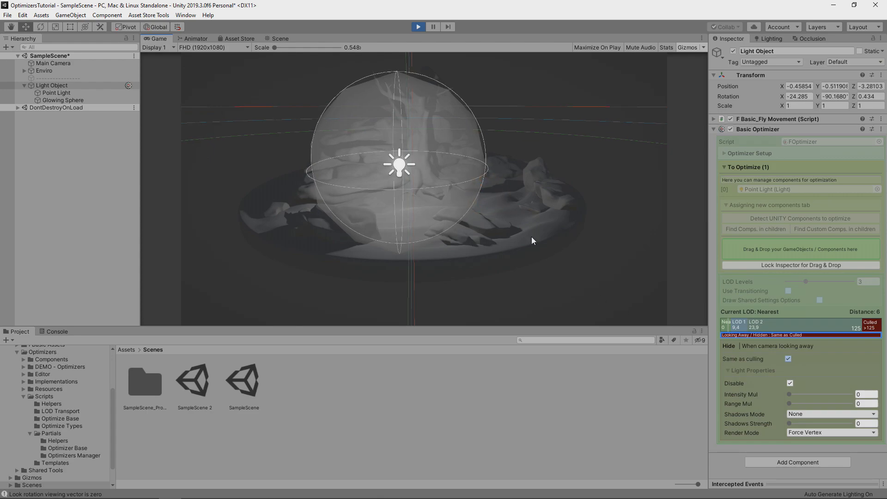
left_click(789, 359)
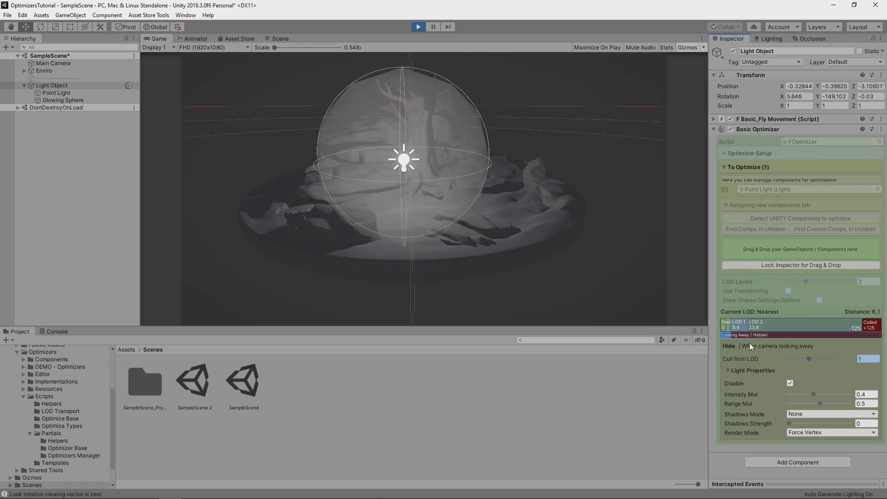
left_click(790, 383)
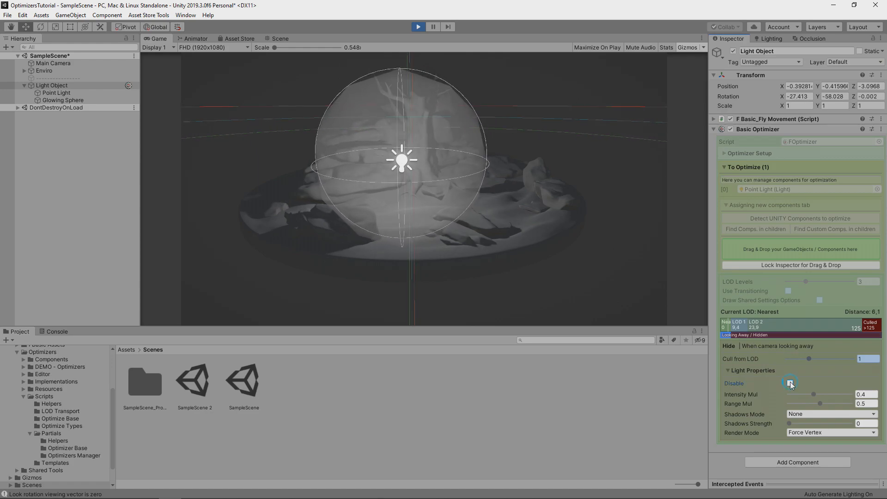
left_click_drag(842, 397, 854, 403)
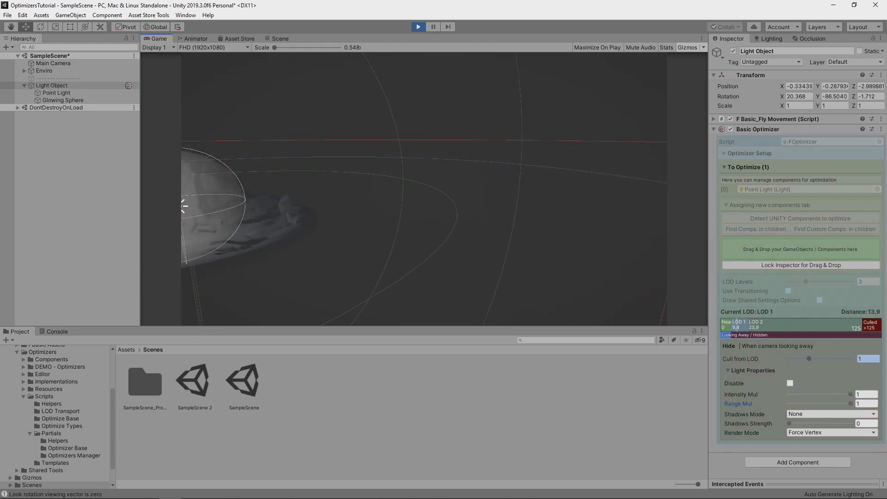
Set the hidden state's Cull from LOD to 2 and test it by turning the camera away and moving back
left_click(743, 327)
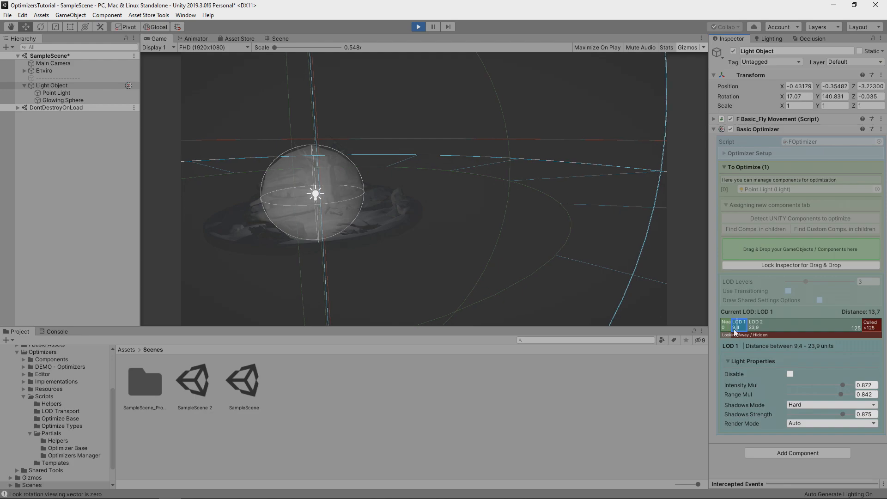
left_click(744, 335)
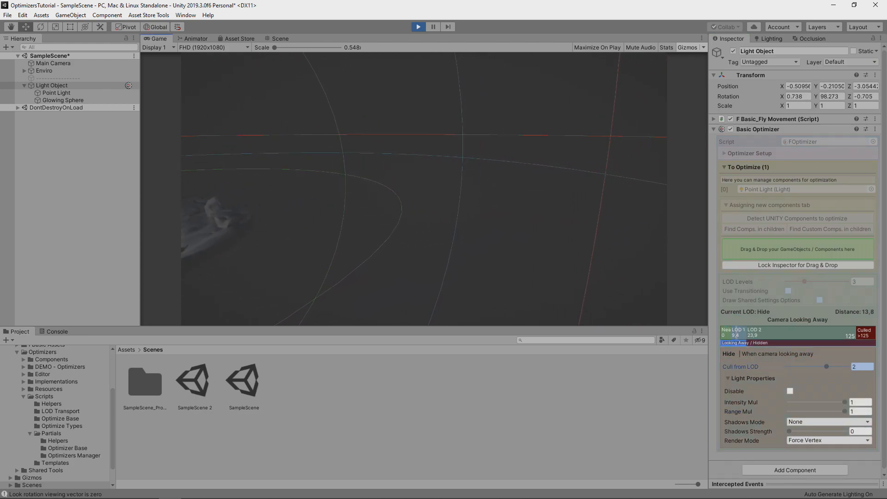
key("s")
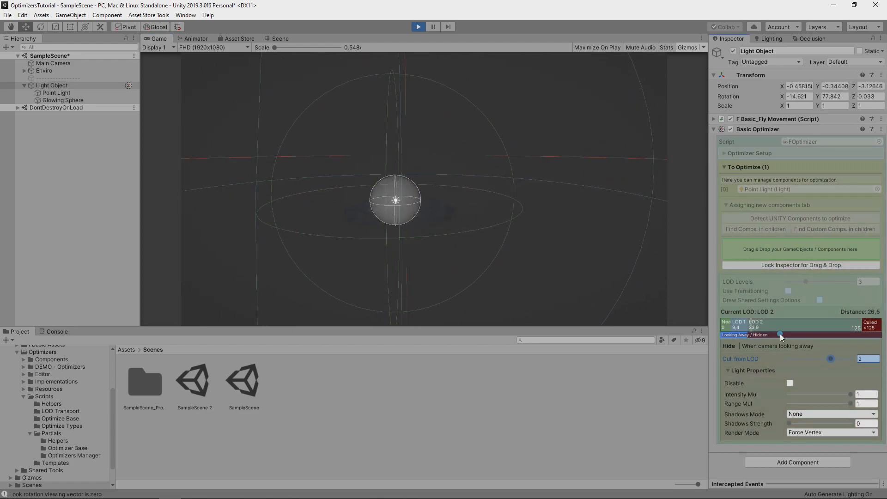
Set the hidden state's Cull from LOD to 3, hide the Game view gizmos, and bring the camera close to the light
left_click_drag(835, 357, 870, 357)
right_click_drag(496, 231, 523, 68)
key("w")
left_click(690, 44)
key("w")
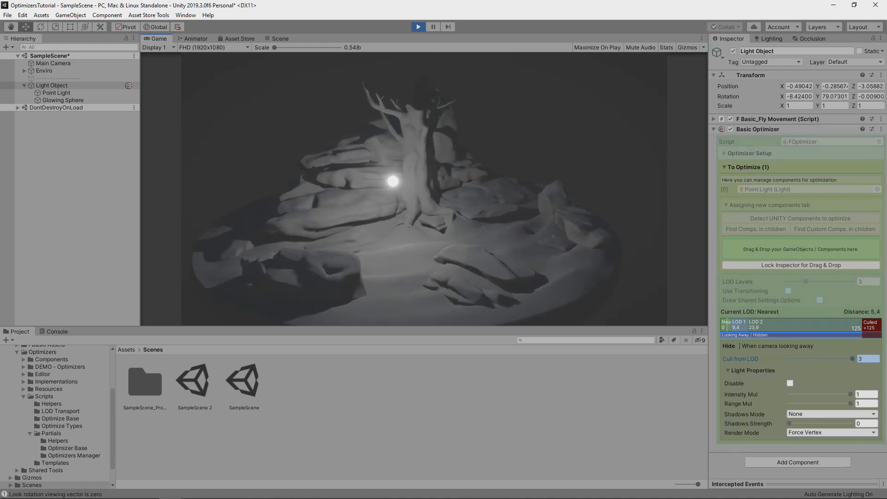
key("s")
Stop play mode, enable Use Transitioning on the Basic Optimizer, and run the scene with the Light Object selected
left_click(417, 27)
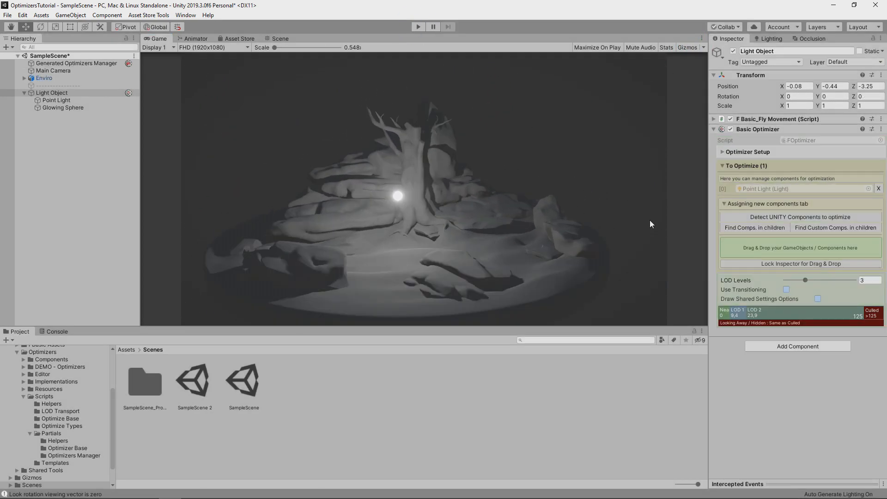
left_click(786, 289)
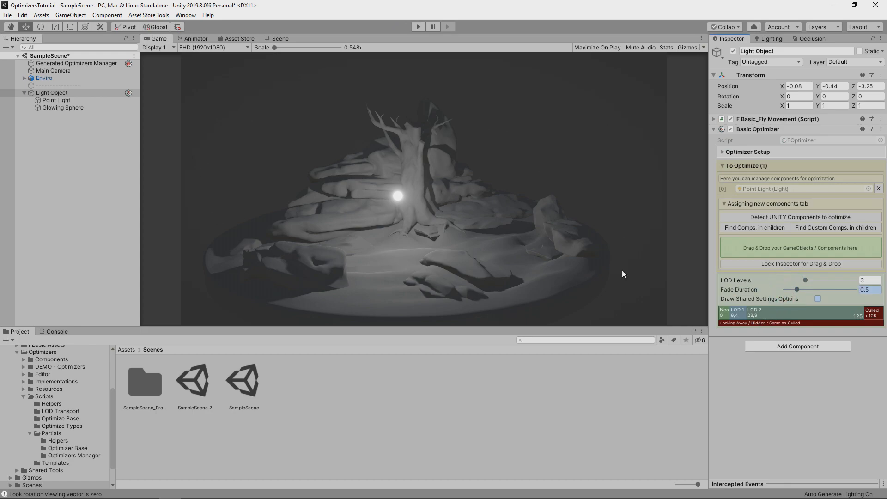
left_click(418, 27)
left_click(57, 92)
left_click(52, 85)
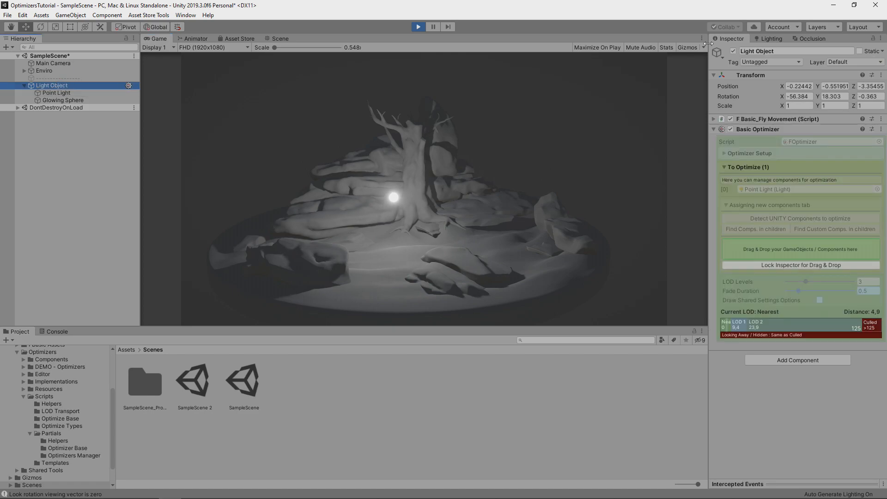
Add a second Inspector beside the Project panel and lock it on the Light Object's Basic Optimizer
right_click(65, 331)
mouse_move(115, 403)
left_click(203, 424)
left_click_drag(87, 331, 508, 416)
scroll(506, 443, "down", 6)
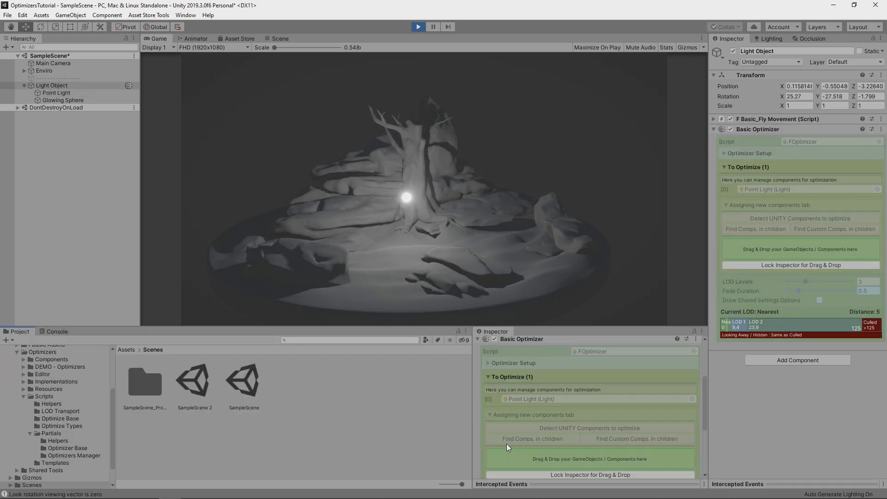
left_click(695, 331)
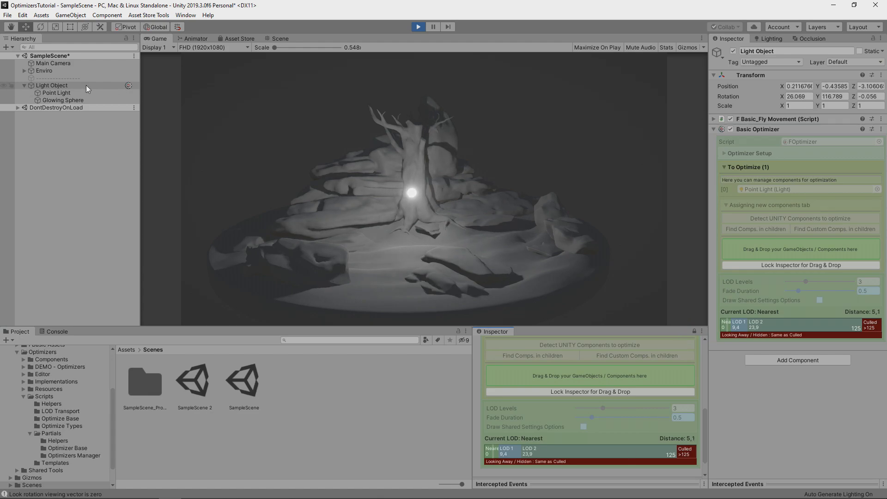
Show the Point Light's values and the Game view statistics, and compare them across LOD transitions at different camera distances
left_click(53, 92)
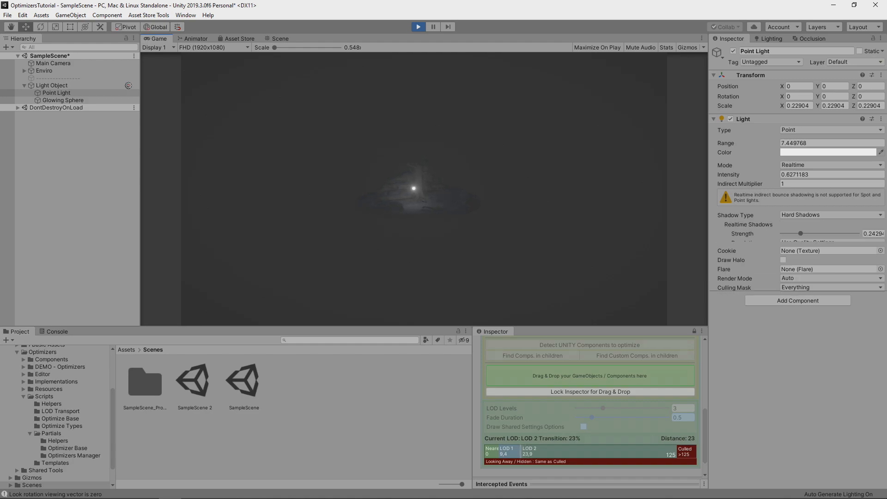
left_click(666, 48)
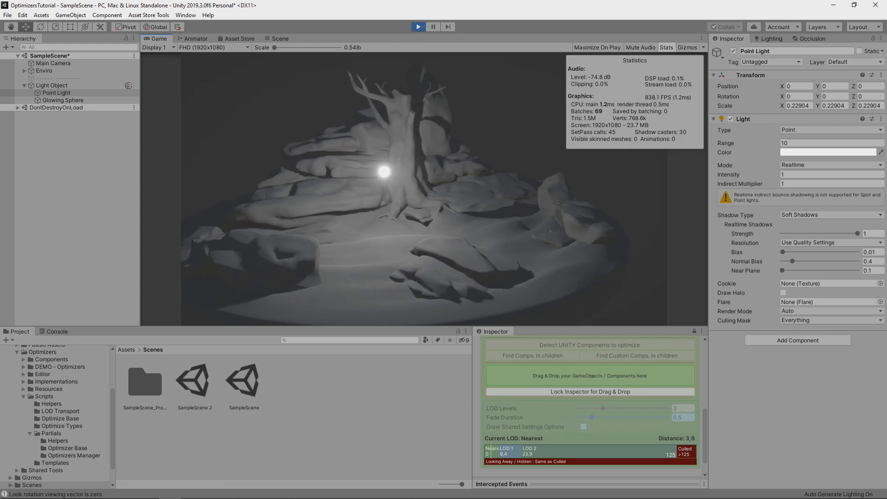
key("s")
key("s")
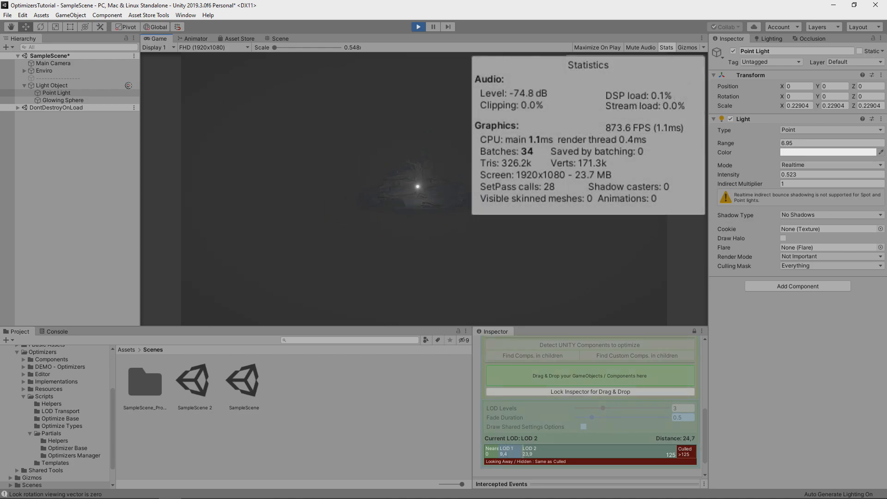
key("w")
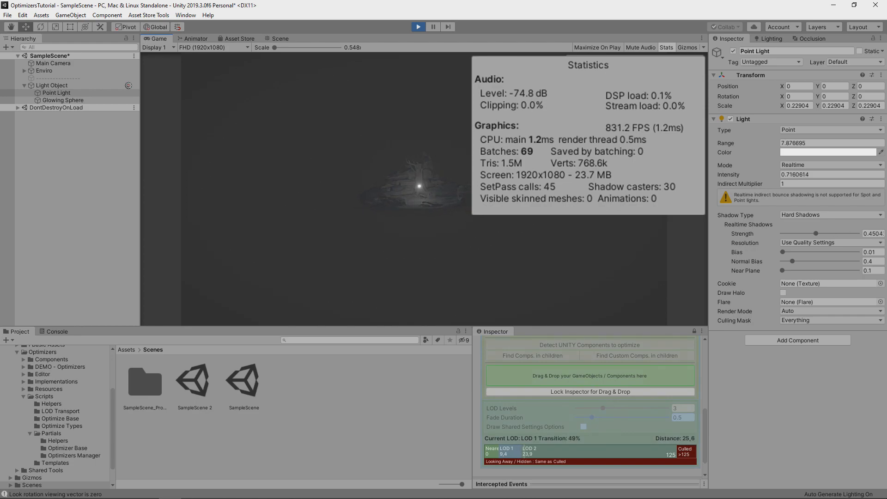
key("s")
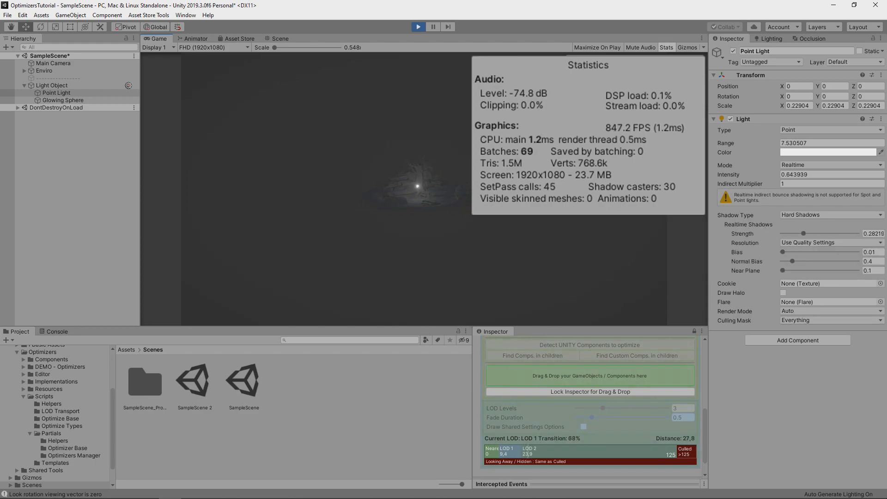
key("w")
key("s")
key("w")
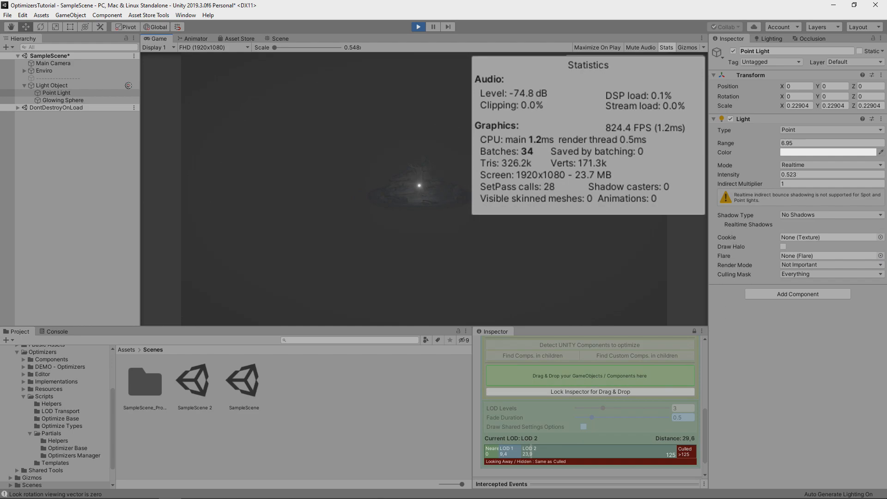
key("w")
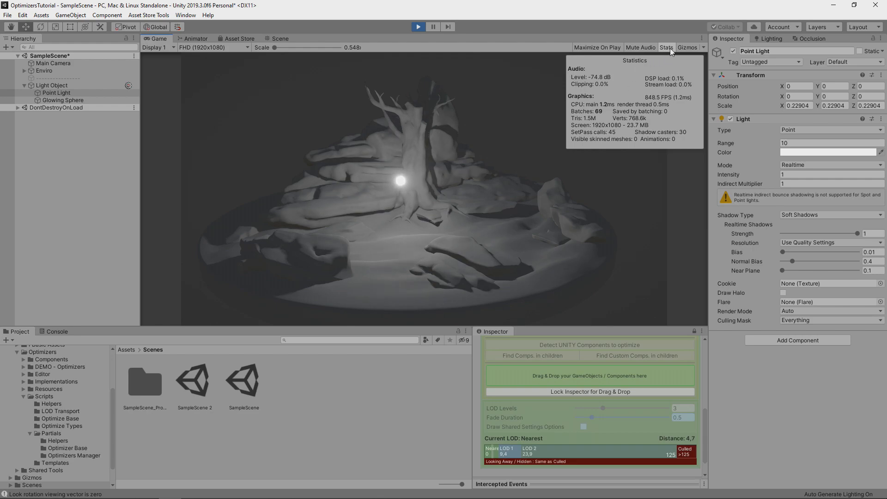
Stop play mode, set the Point Light's Shadow Type to No Shadows to compare the statistics, and restore Soft Shadows
left_click(418, 27)
left_click(799, 214)
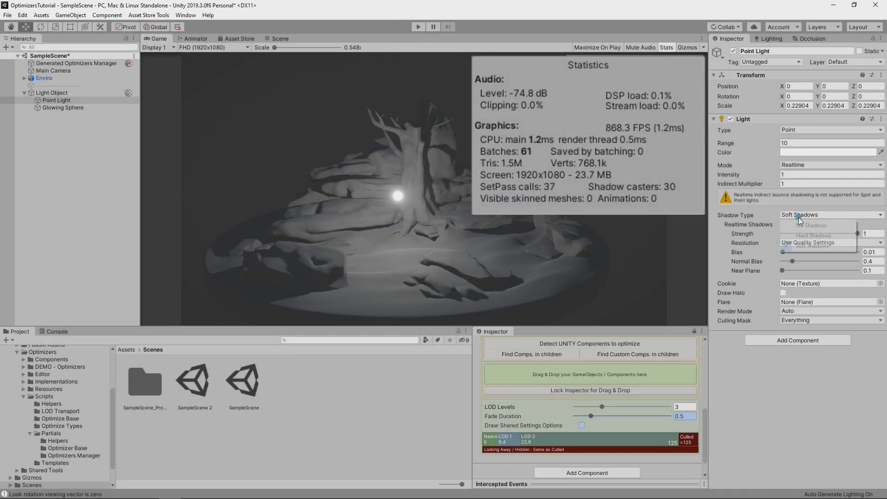
left_click(799, 225)
left_click(808, 215)
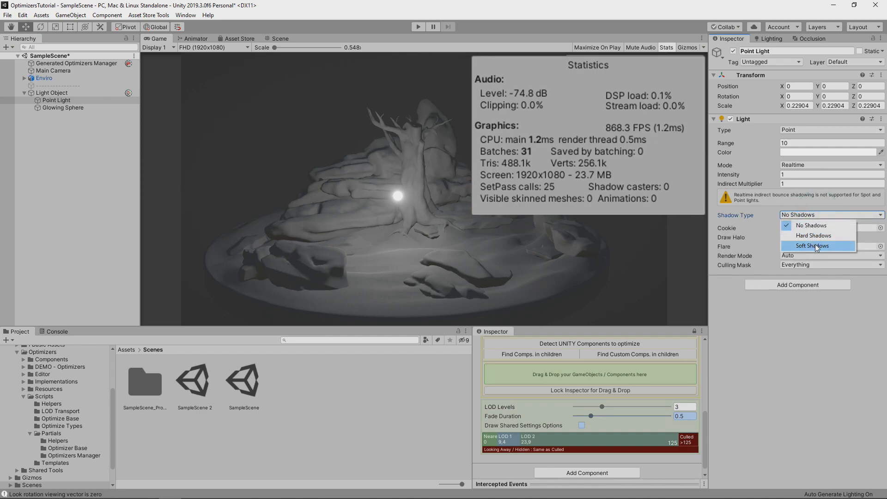
left_click(812, 245)
Review the rendering and shadow options in the project's Quality settings, and close the Project Settings window
left_click(22, 15)
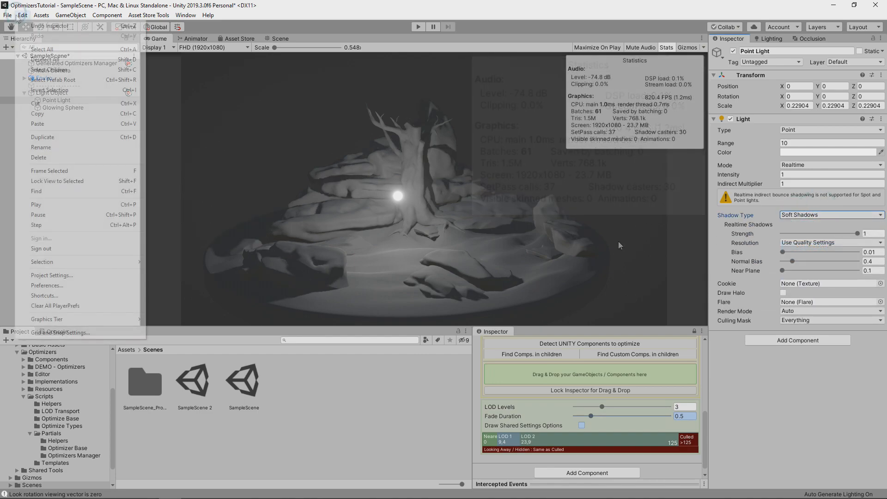
left_click(100, 276)
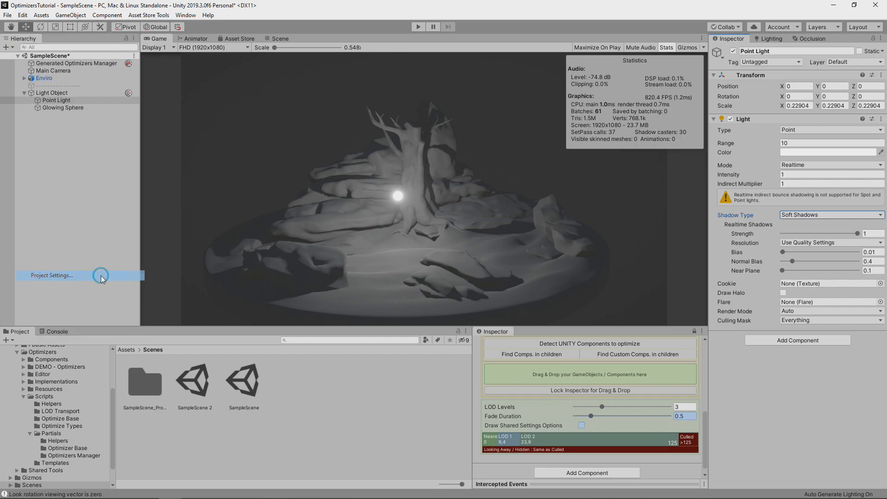
left_click(69, 158)
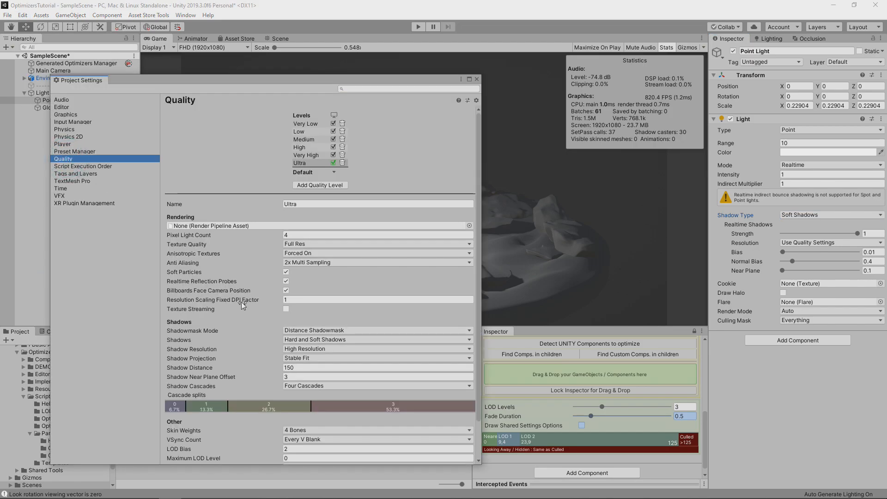
scroll(236, 351, "down", 2)
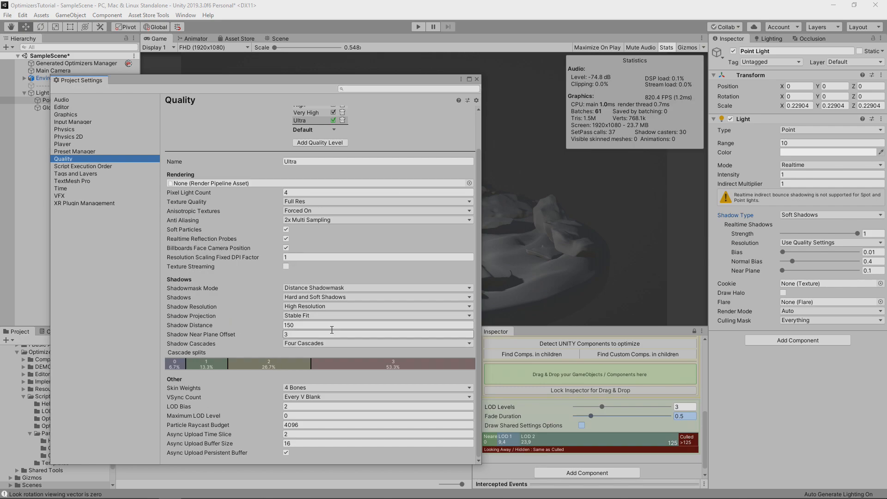
left_click(477, 79)
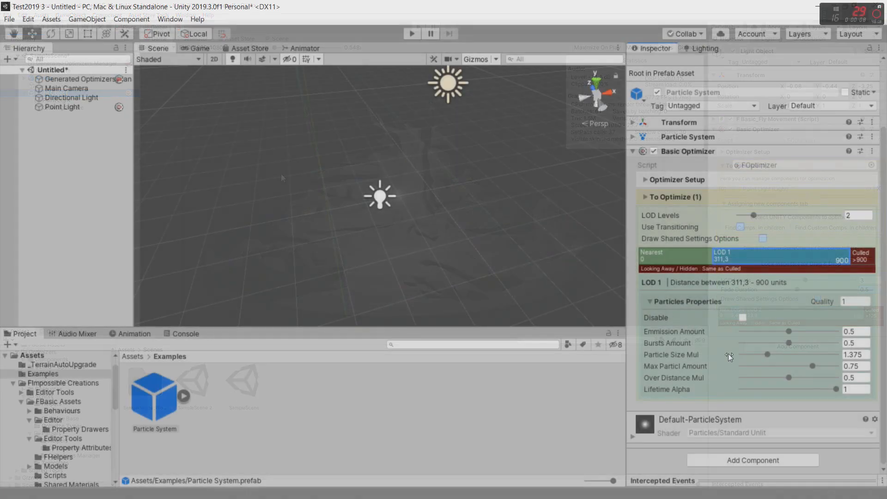
Examine the LOD1, Culled and LOD Set sub-assets stored inside the Particle System prefab, and collapse the prefab
left_click(180, 392)
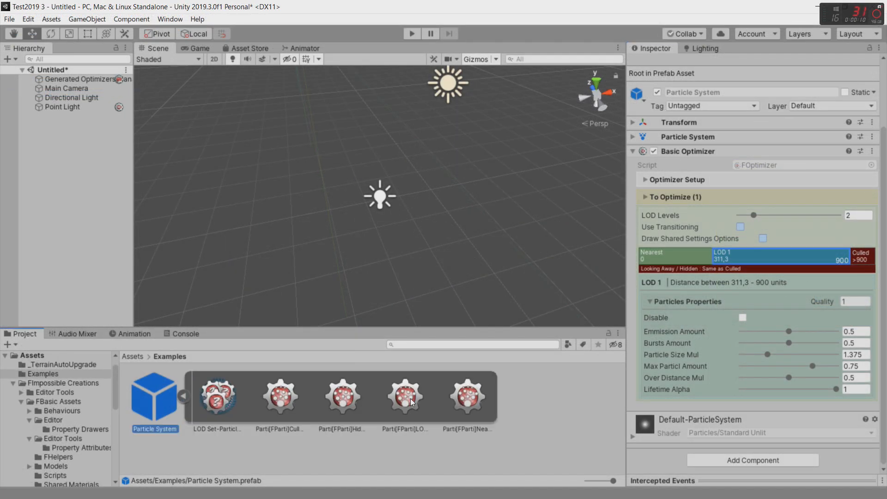
left_click(410, 398)
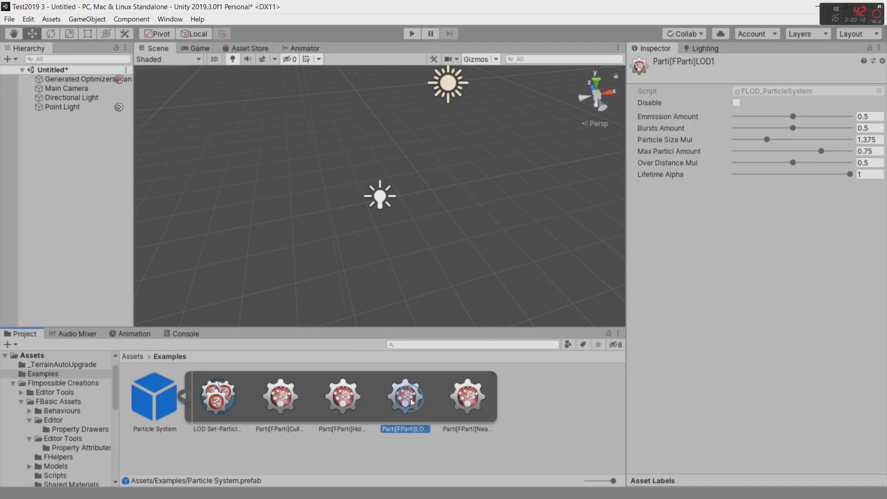
left_click(274, 388)
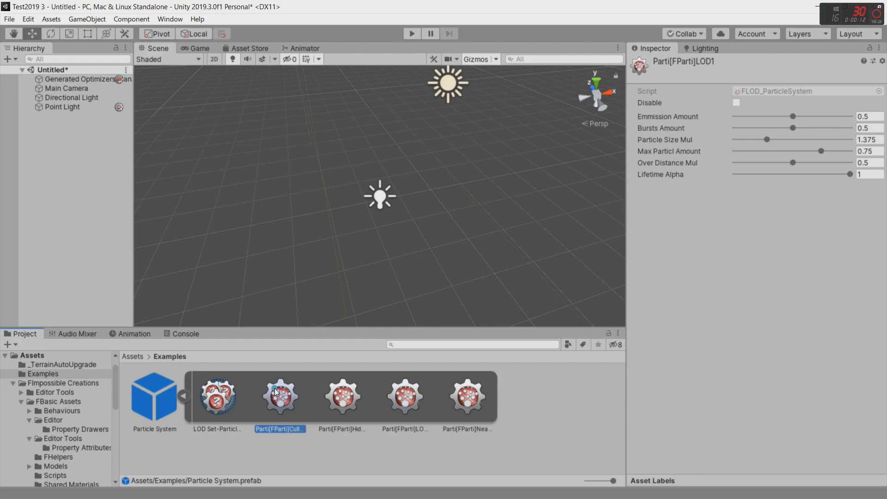
left_click(225, 401)
left_click(184, 396)
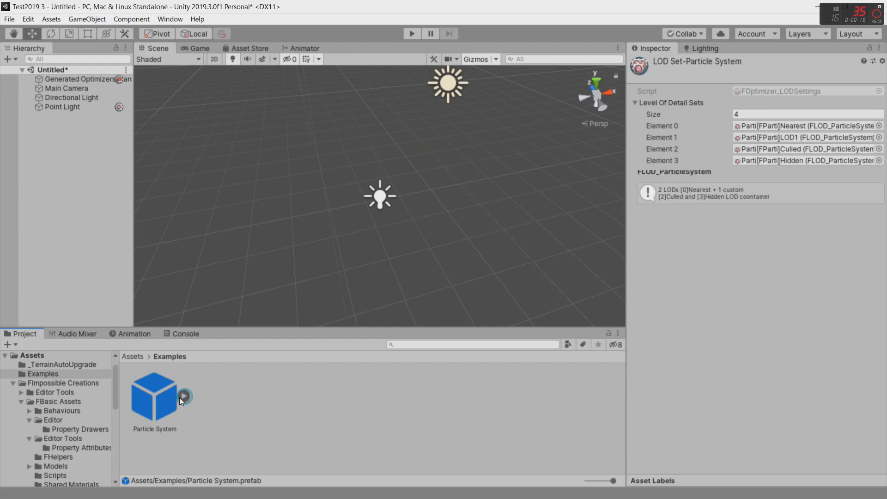
Enable Draw Shared Settings Options on the Particle System prefab's Basic Optimizer
left_click(172, 399)
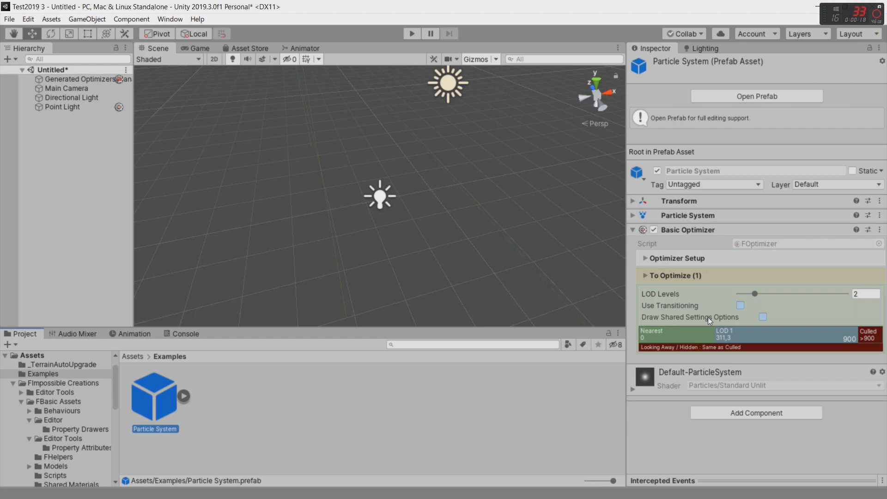
left_click(762, 317)
left_click(734, 334)
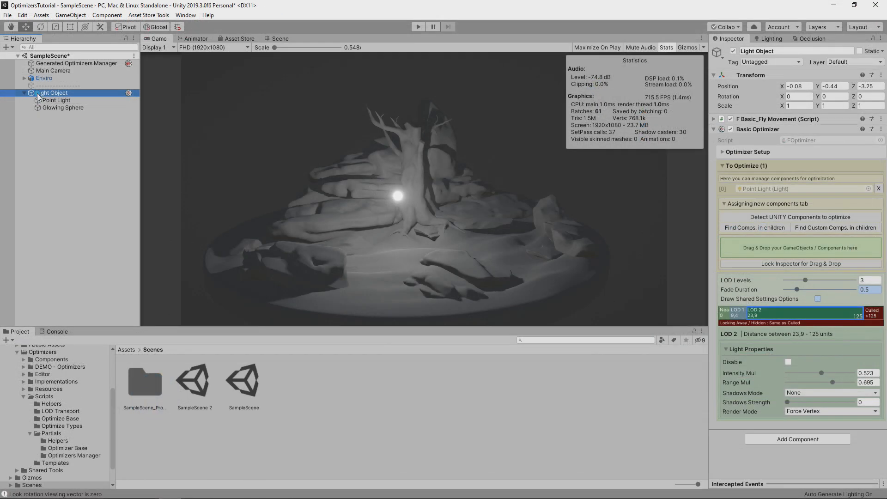
Create a prefab of the Light Object in the Scenes folder and inspect its LOD 2 and Looking Away / Hidden optimizer settings
left_click(309, 395)
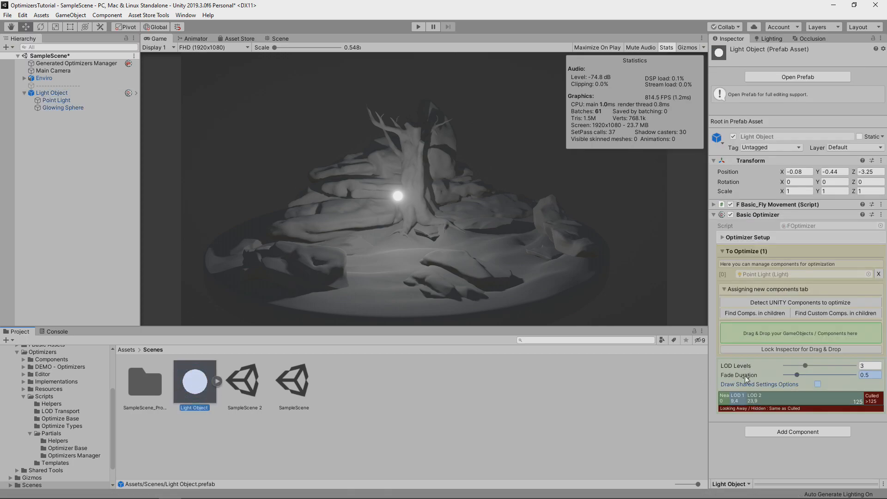
left_click(767, 399)
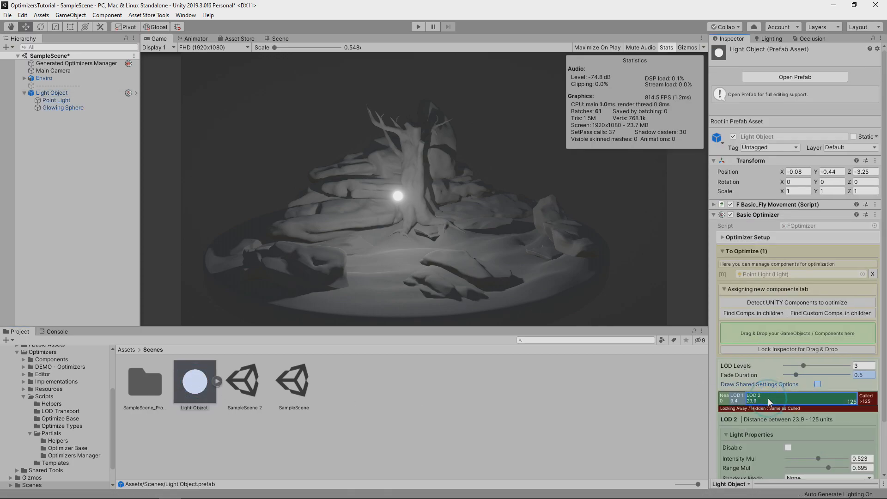
scroll(793, 419, "down", 3)
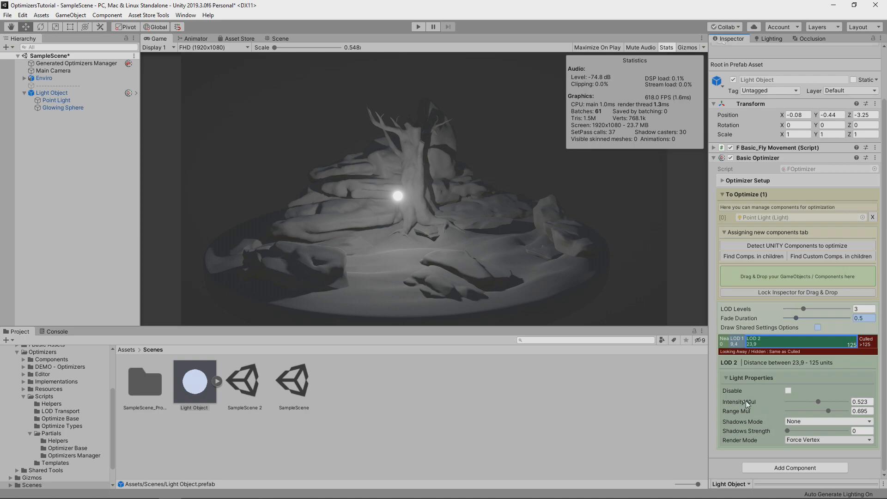
left_click(754, 352)
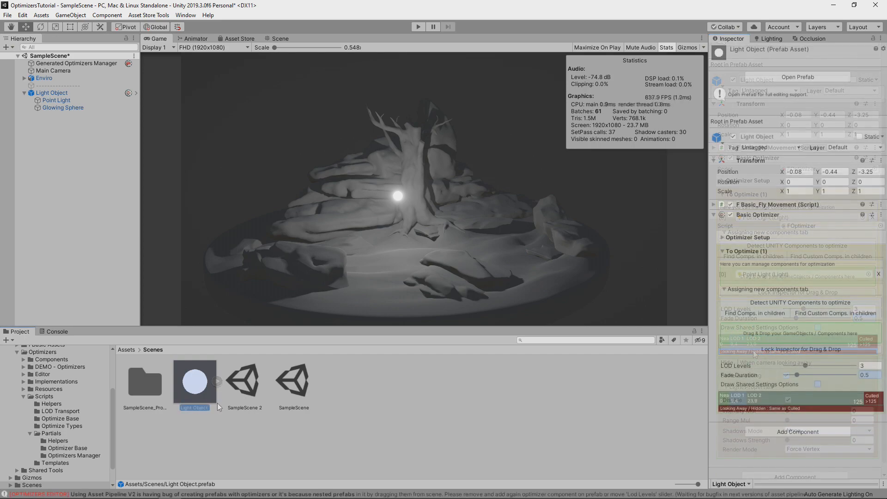
Read the Optimizers messages in the Console and return to the Scenes folder's assets
left_click(56, 331)
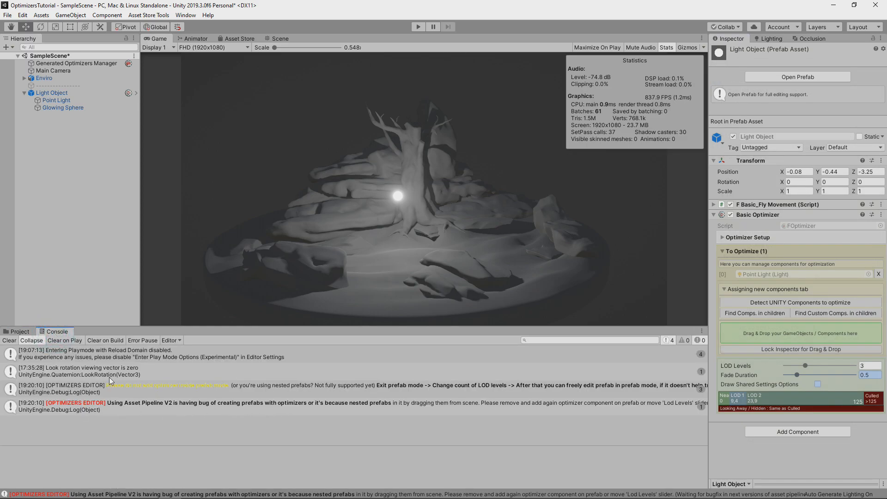
left_click(19, 331)
Apply all Basic Optimizer overrides of the scene's Light Object to its prefab
left_click(197, 382)
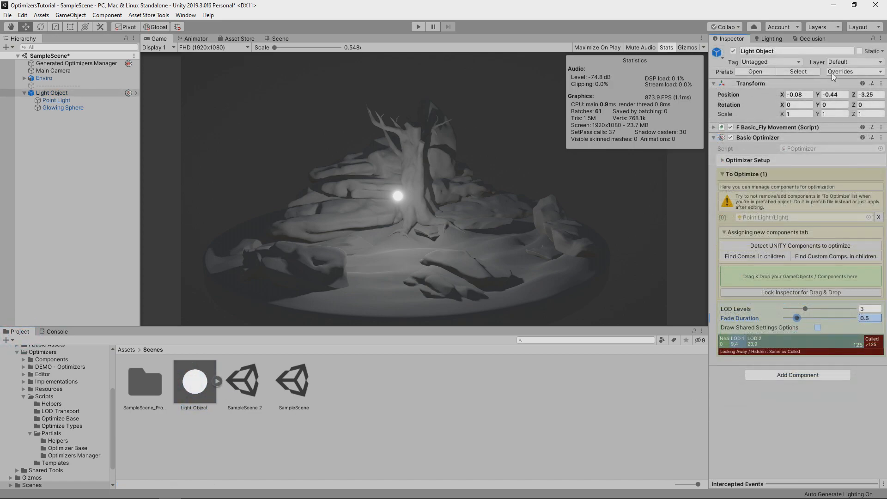
left_click(834, 72)
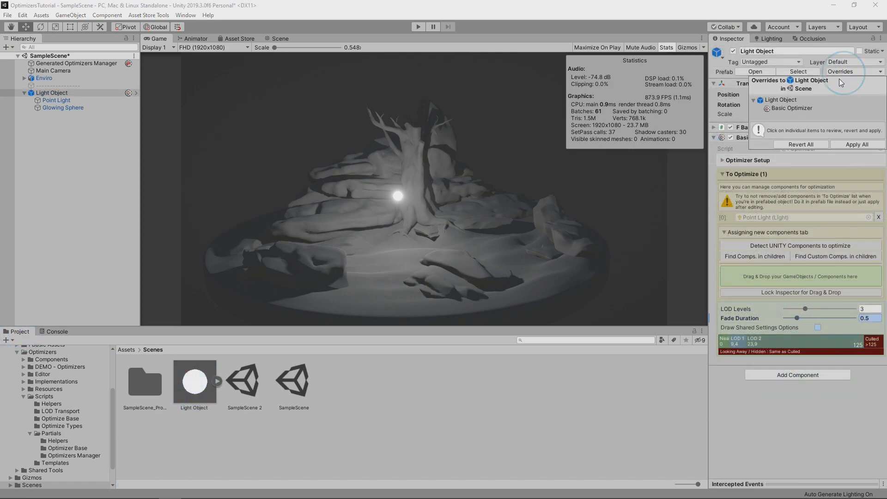
left_click(857, 144)
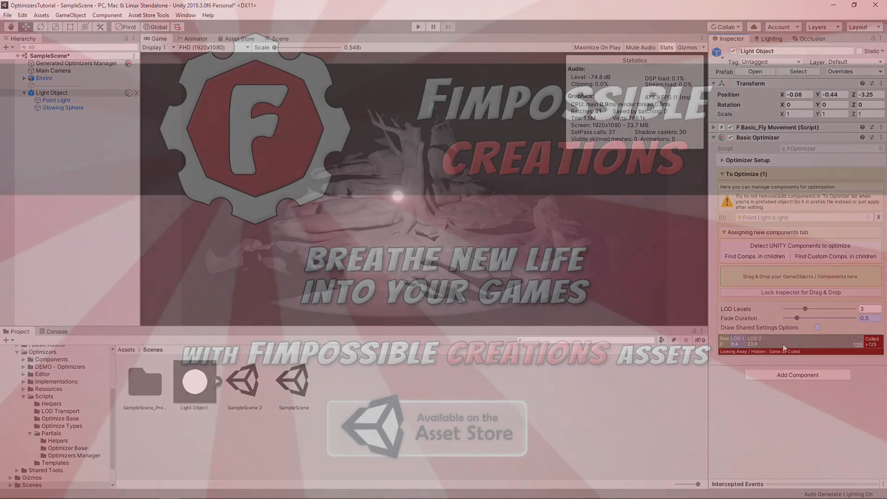